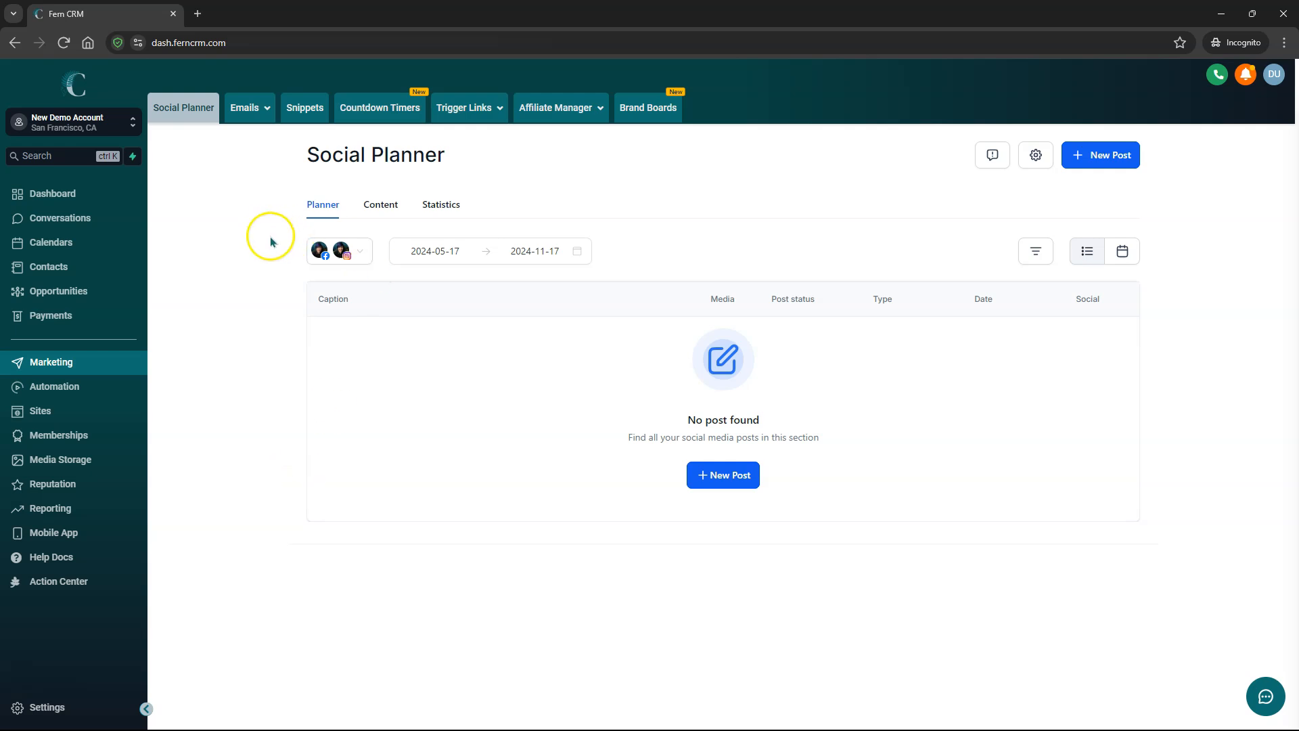
Examine how to connect a Pinterest account from the social planner settings up to its login page, and return to the planner.
click(1035, 157)
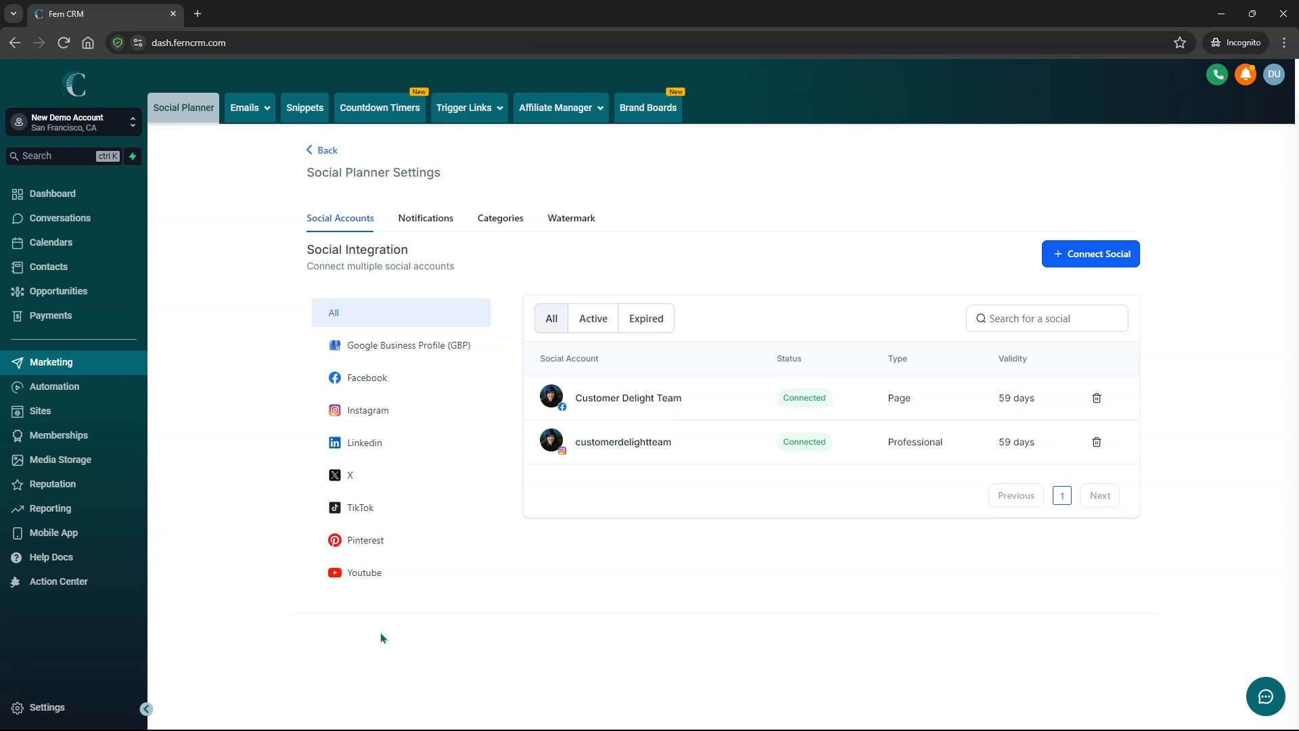
click(372, 544)
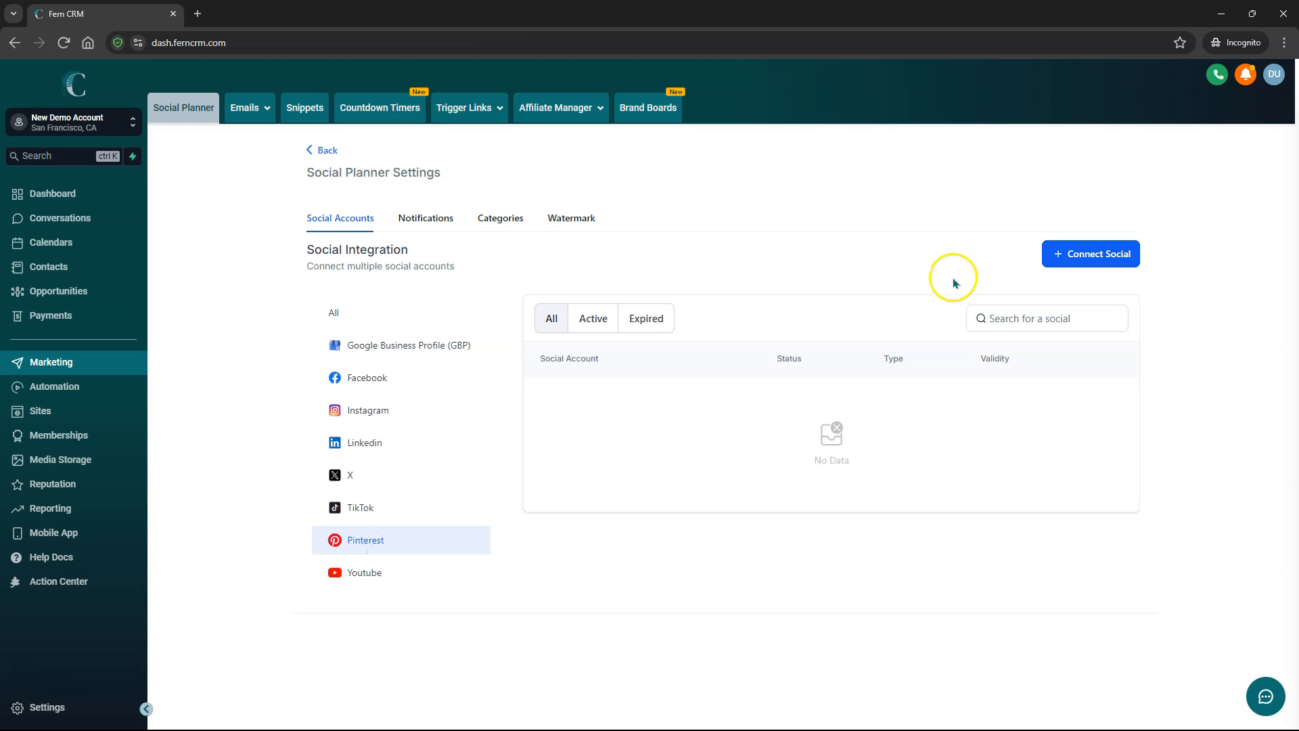
click(1088, 260)
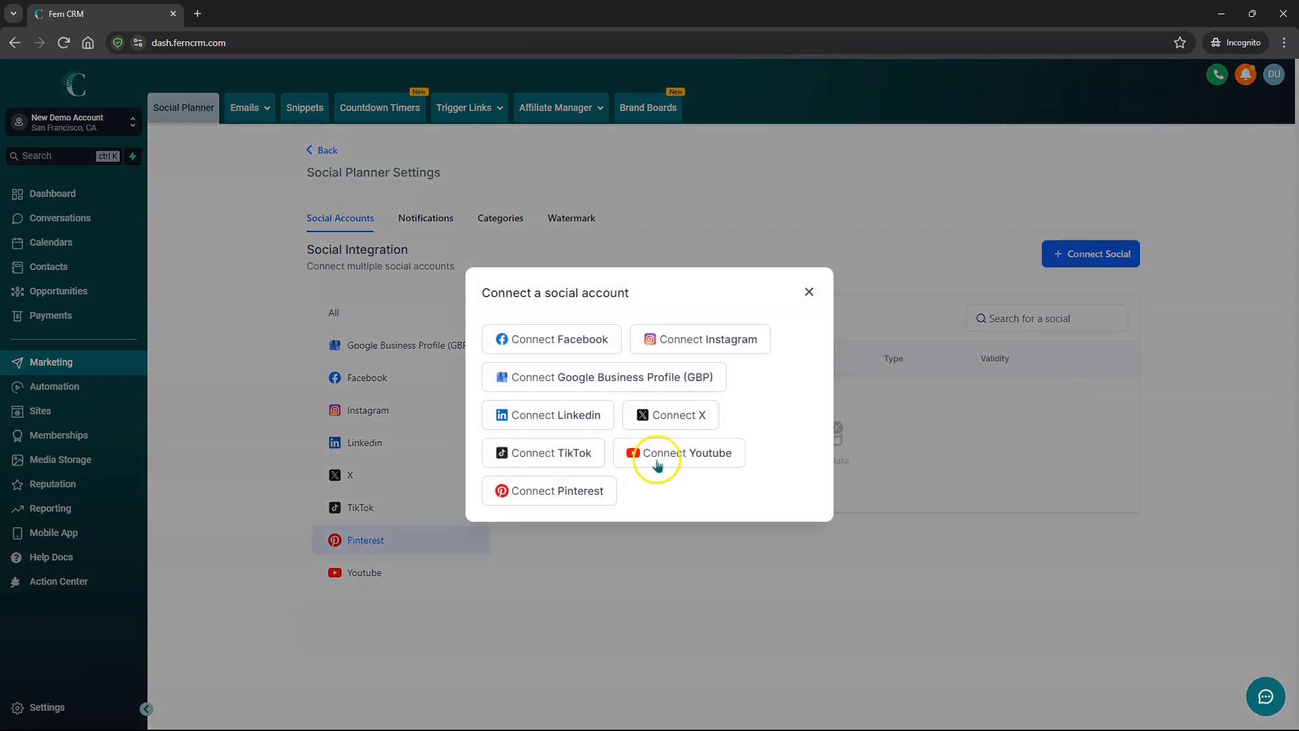
click(566, 492)
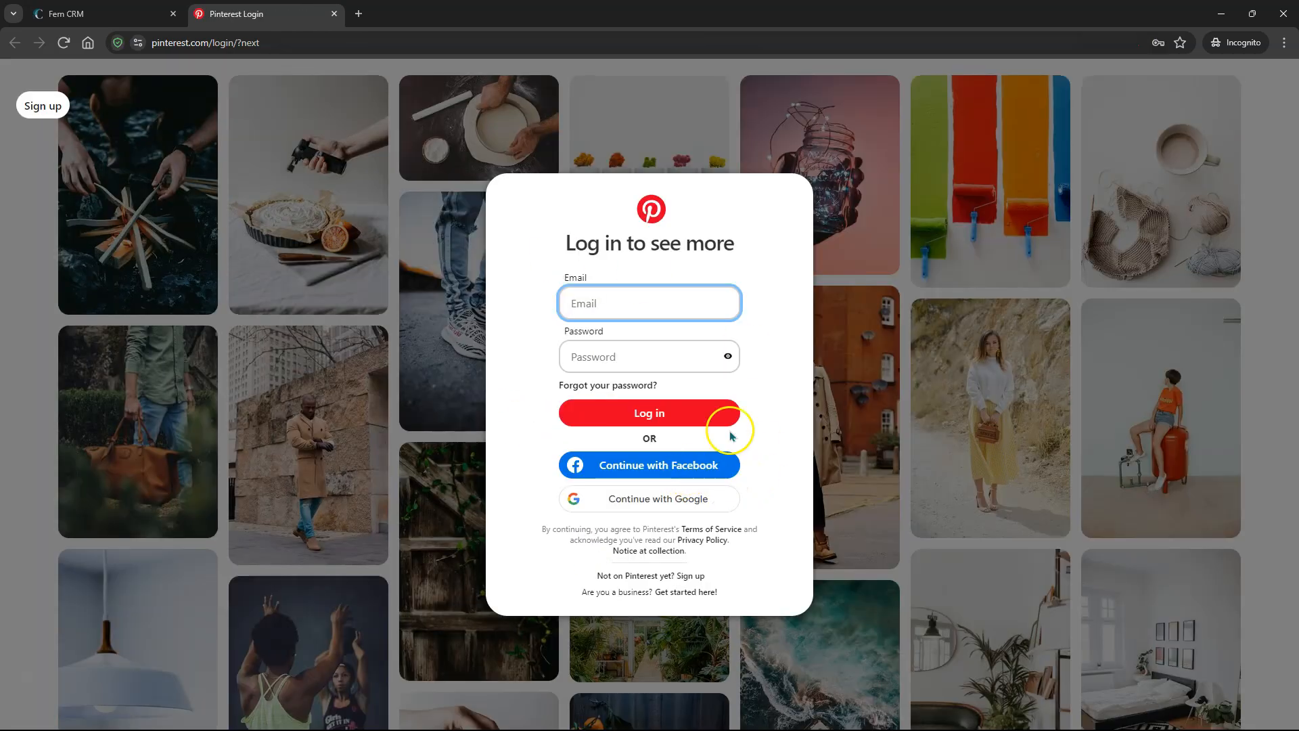
click(334, 14)
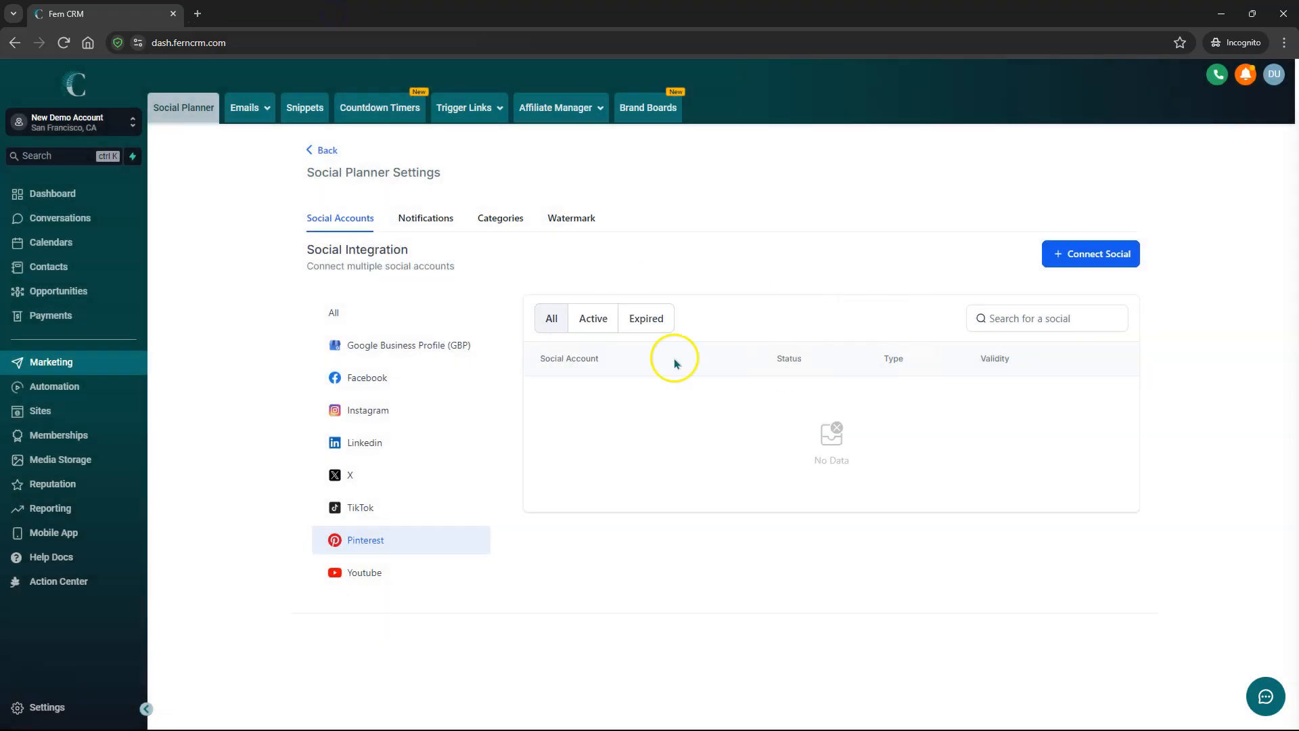
click(323, 150)
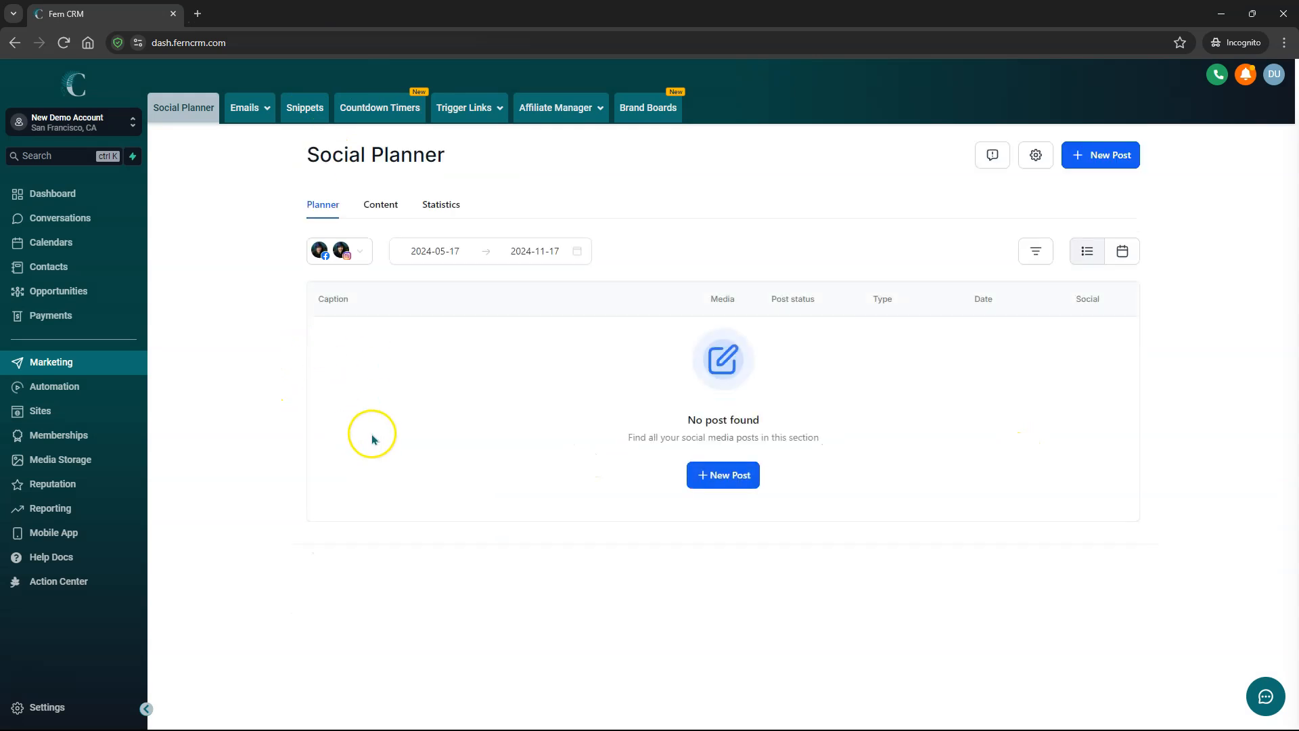
Start a new social post and select all connected accounts, Facebook and Instagram, as its destinations.
click(1102, 156)
click(1103, 187)
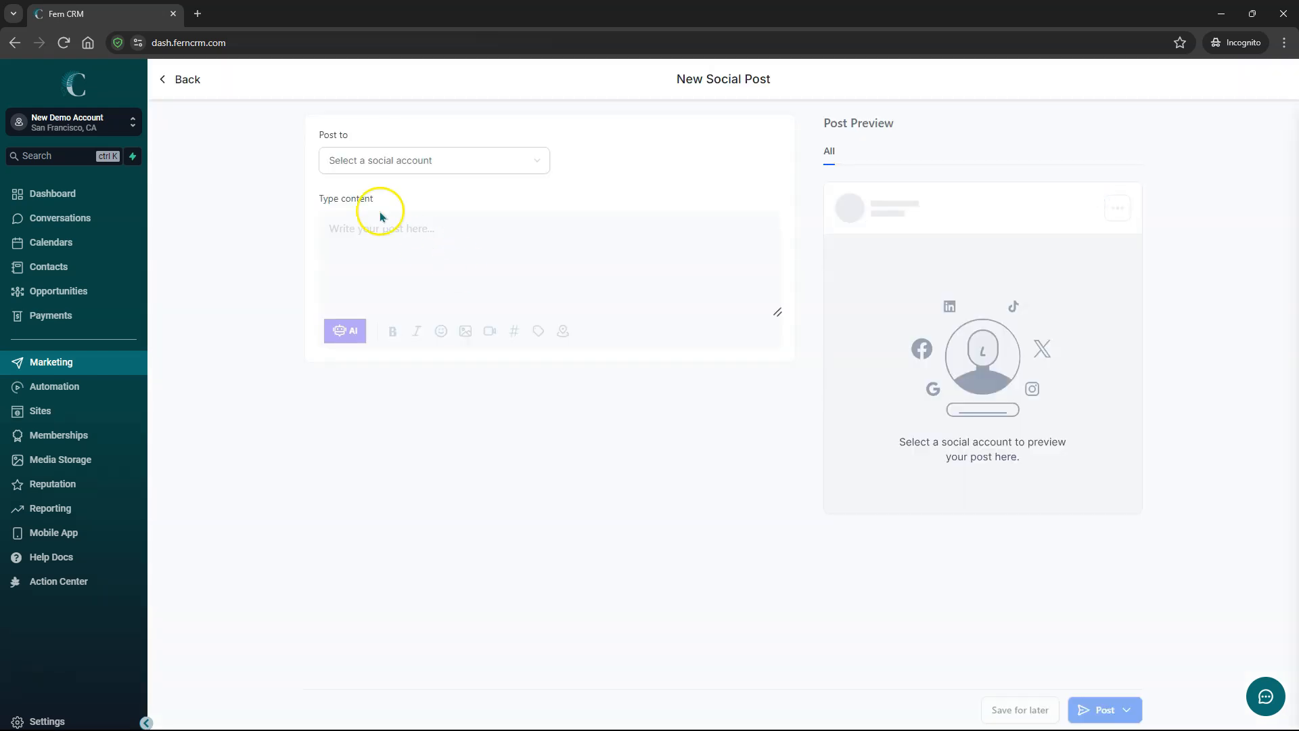
click(414, 163)
click(335, 284)
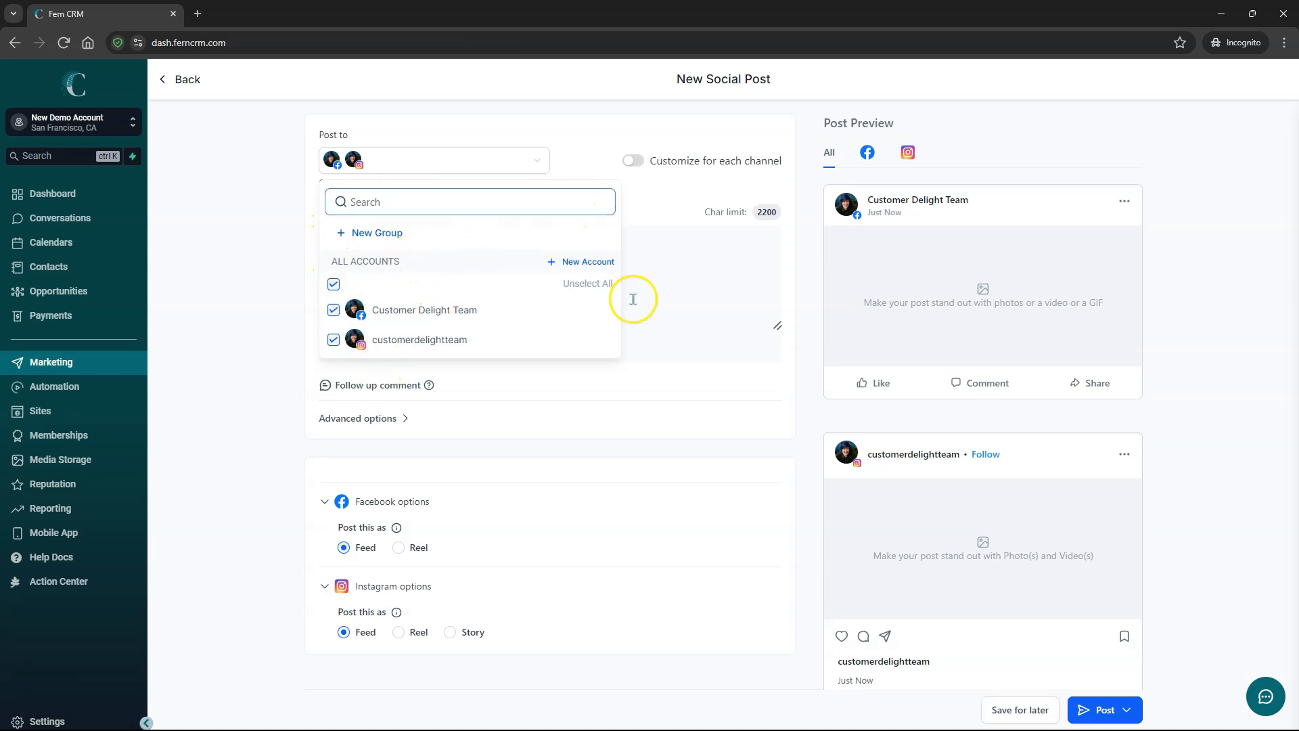
click(657, 312)
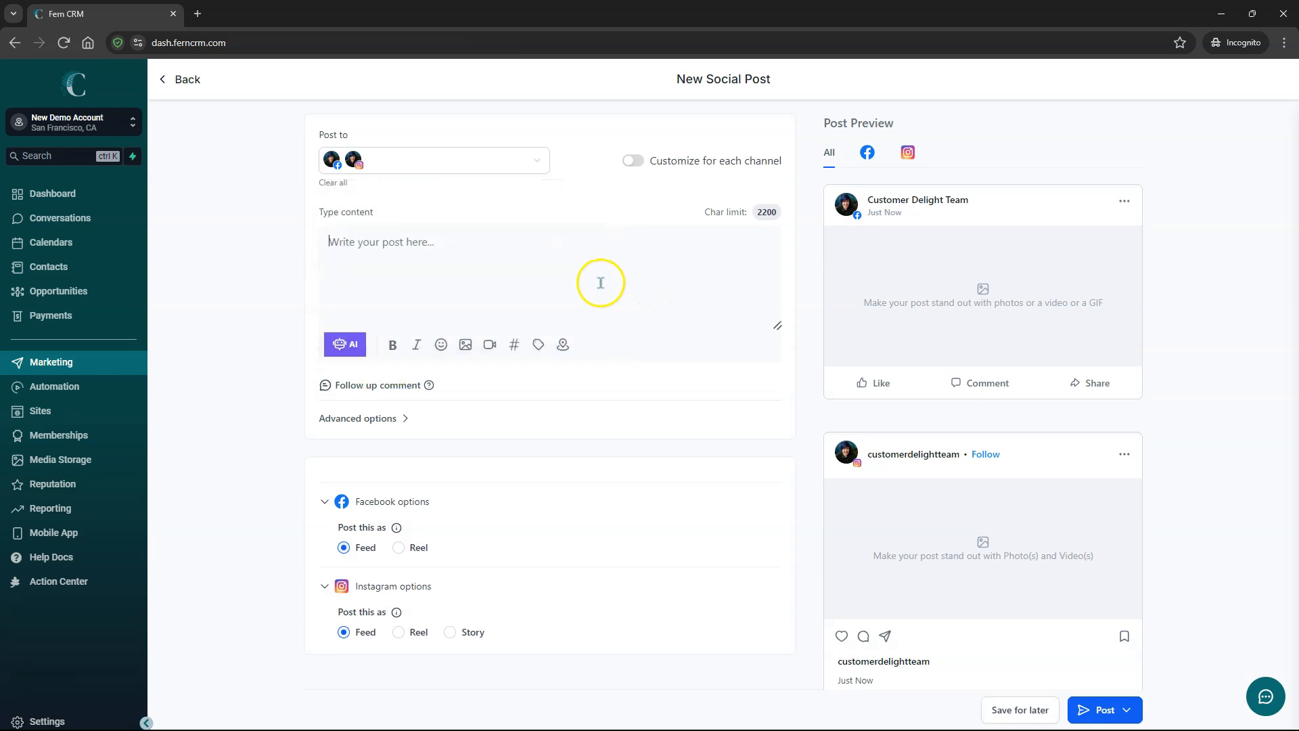
Add the Unsplash photo of fern leaves with citrus slices to the post from the media library, searching for "fern".
click(466, 343)
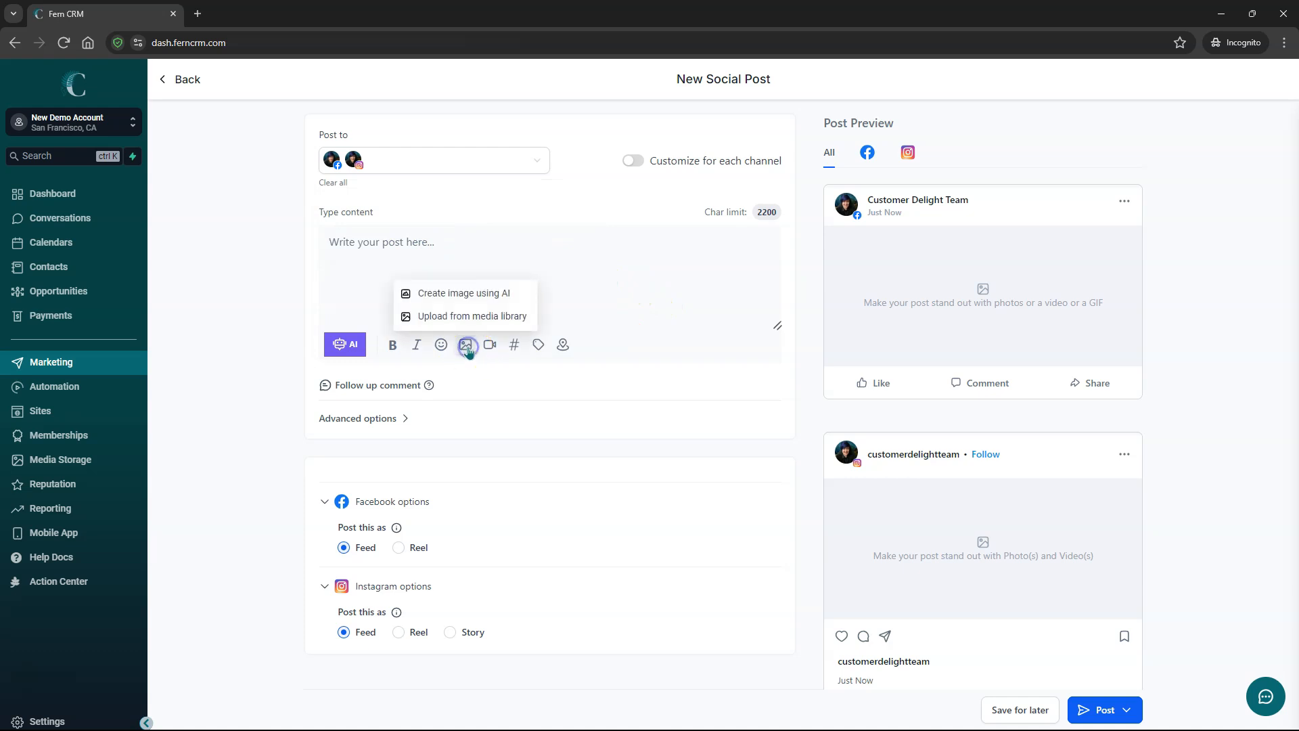
click(467, 317)
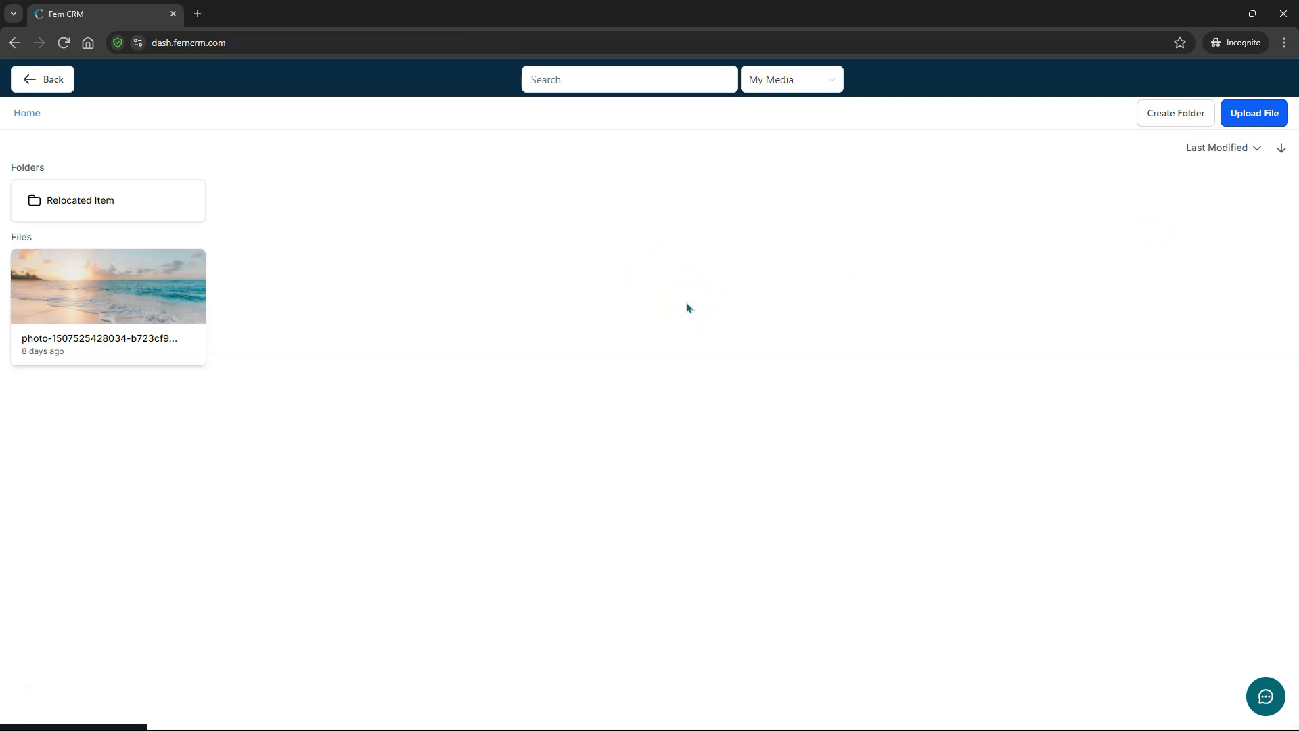
click(801, 83)
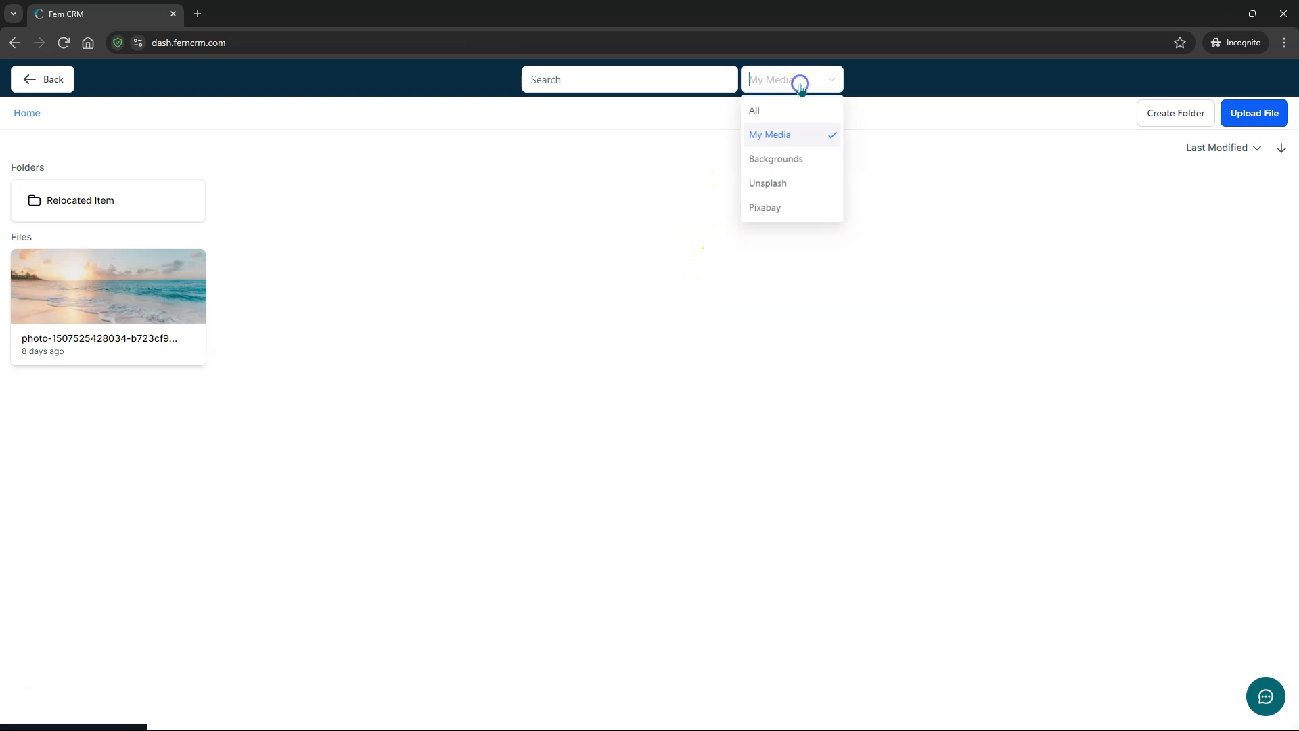
click(776, 183)
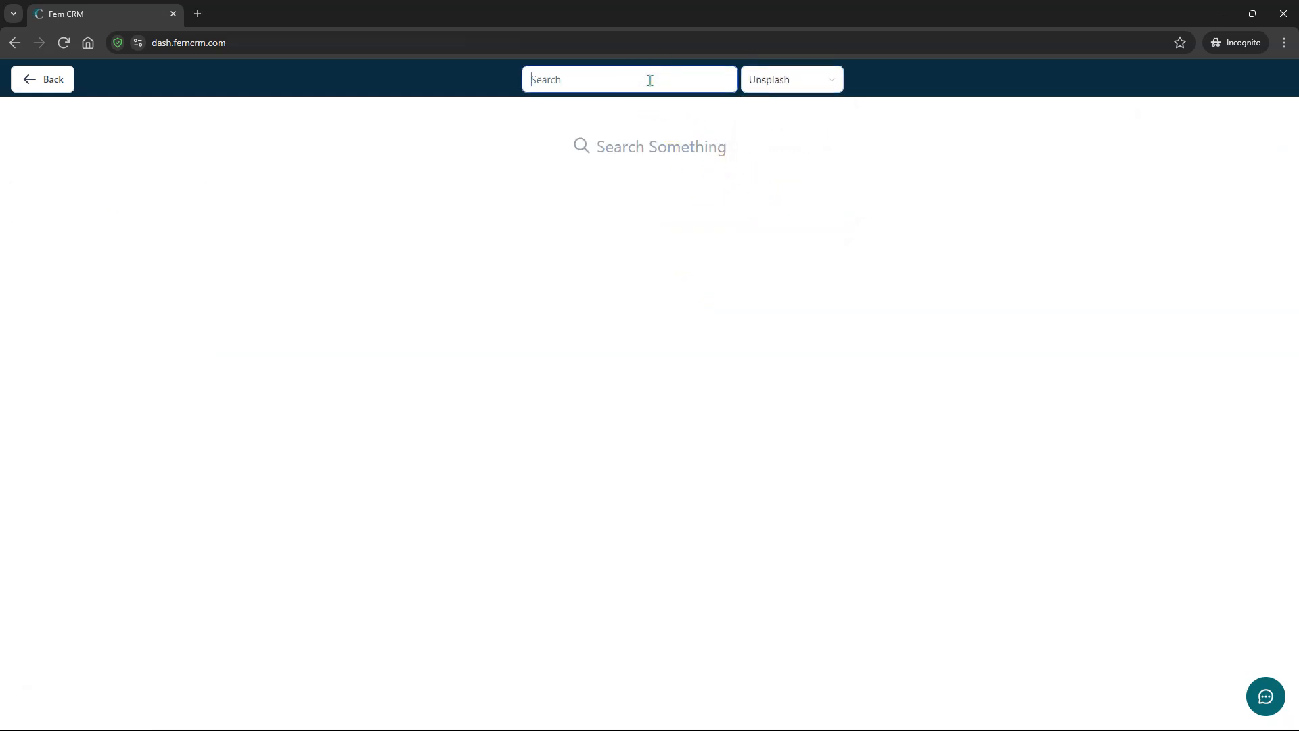
key(Return)
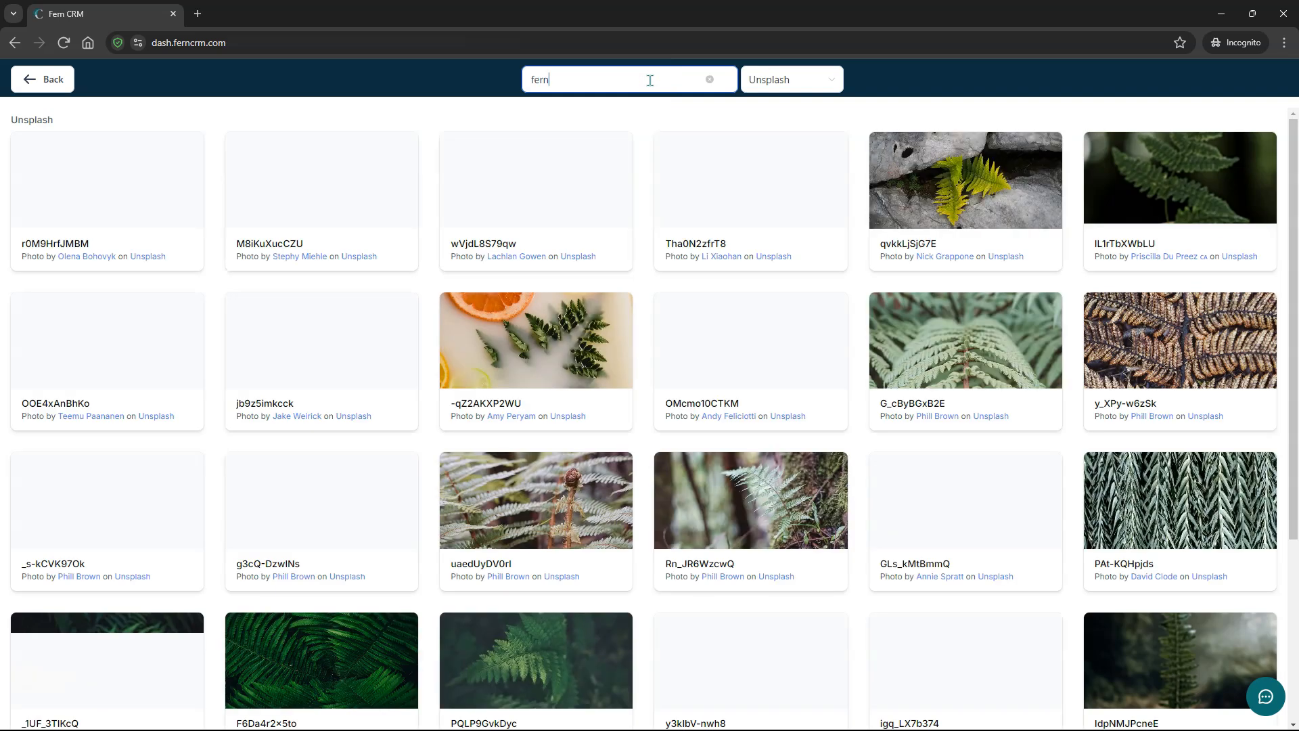
click(548, 319)
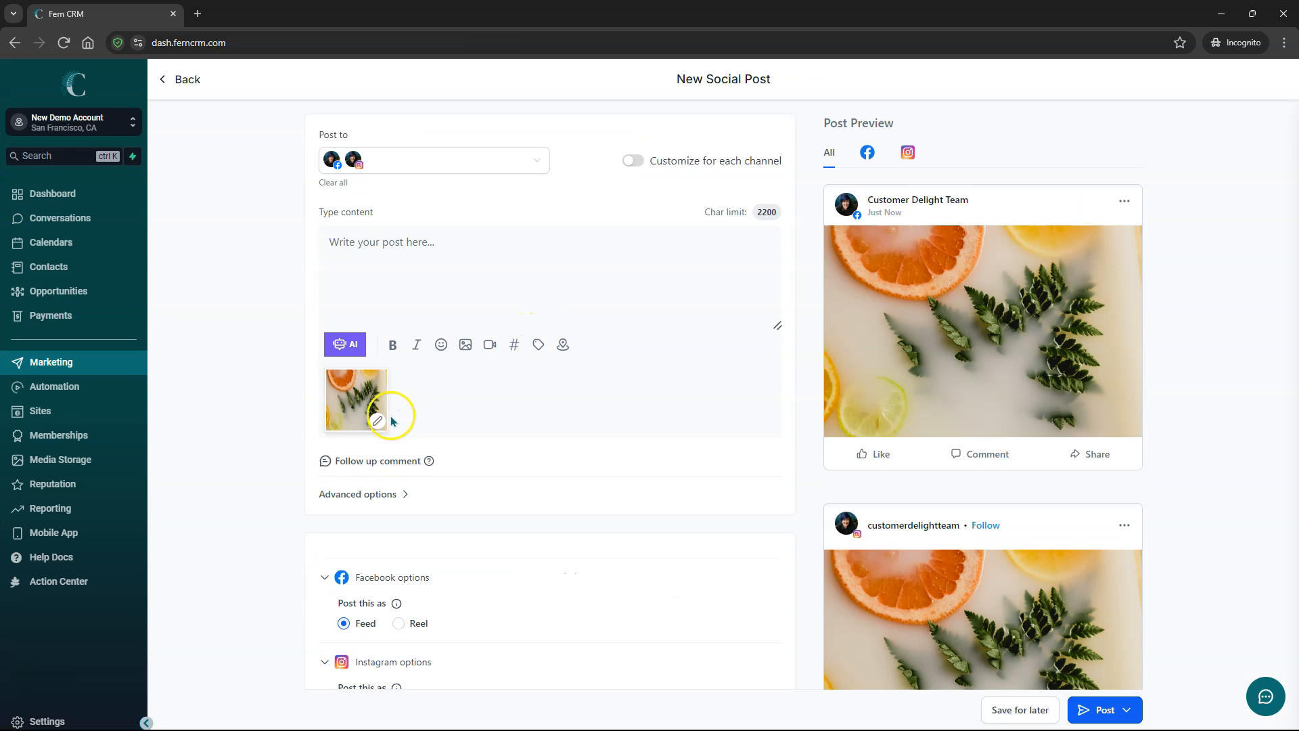
Open the attached photo for editing and examine the adjustment, text, sticker and brush options.
click(377, 422)
click(543, 411)
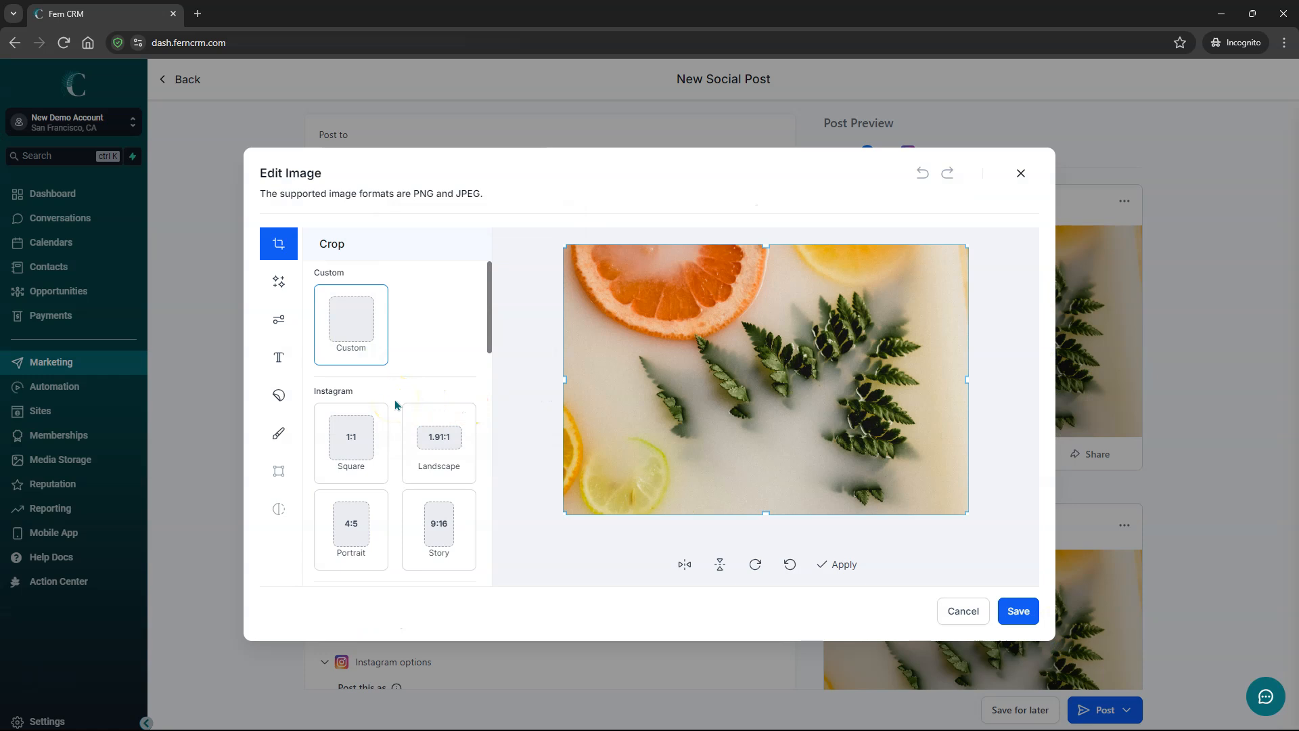
click(279, 283)
click(280, 325)
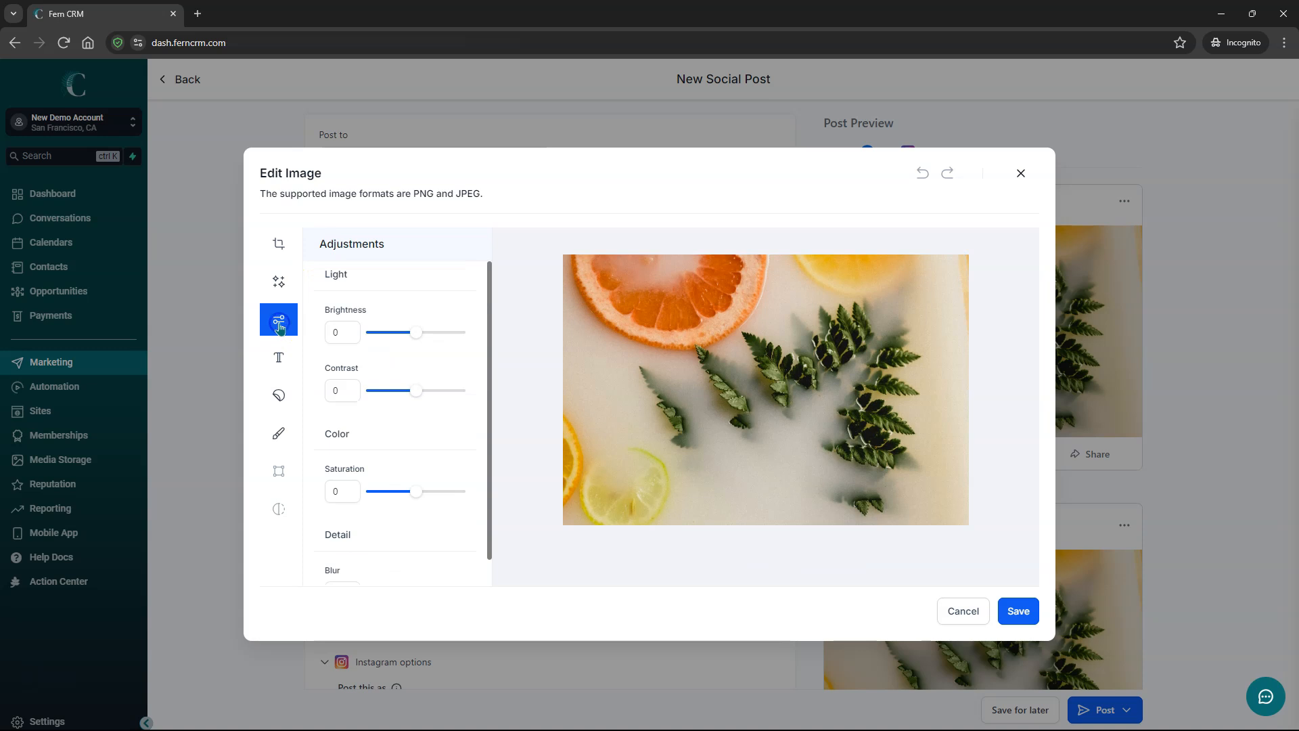
click(278, 357)
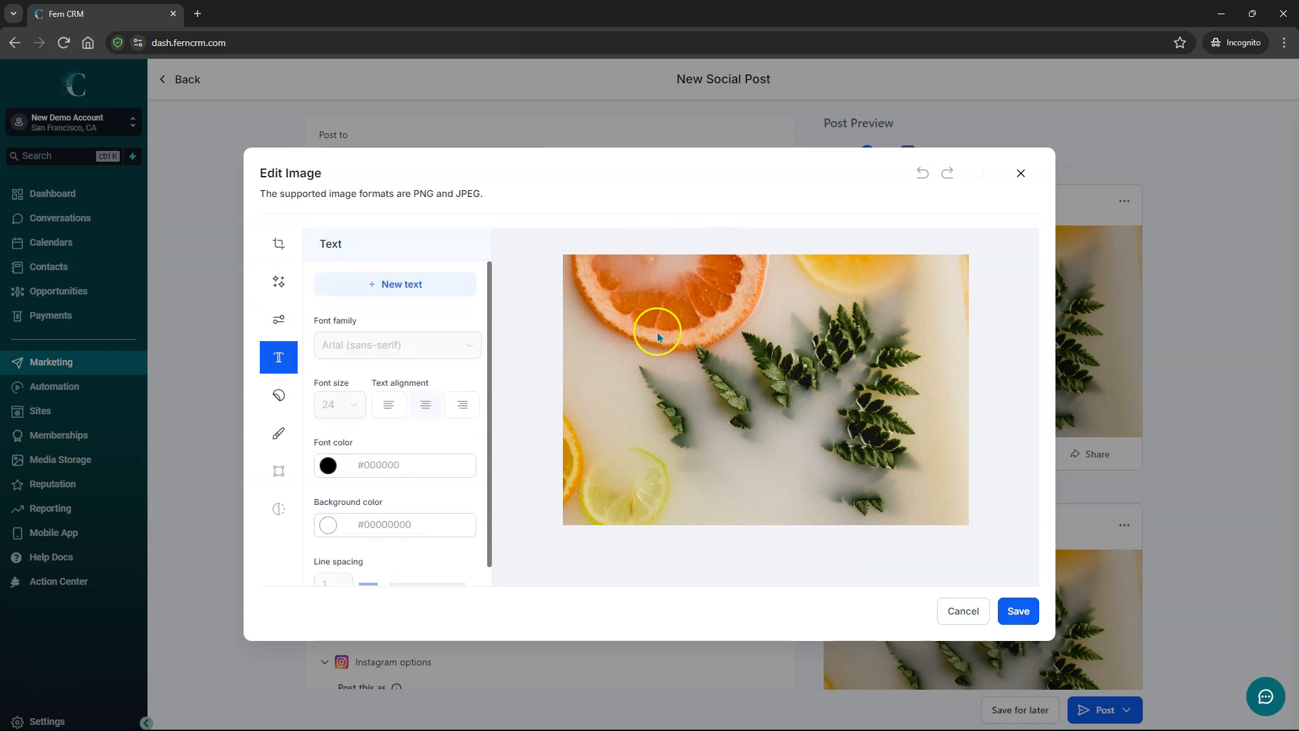
click(278, 395)
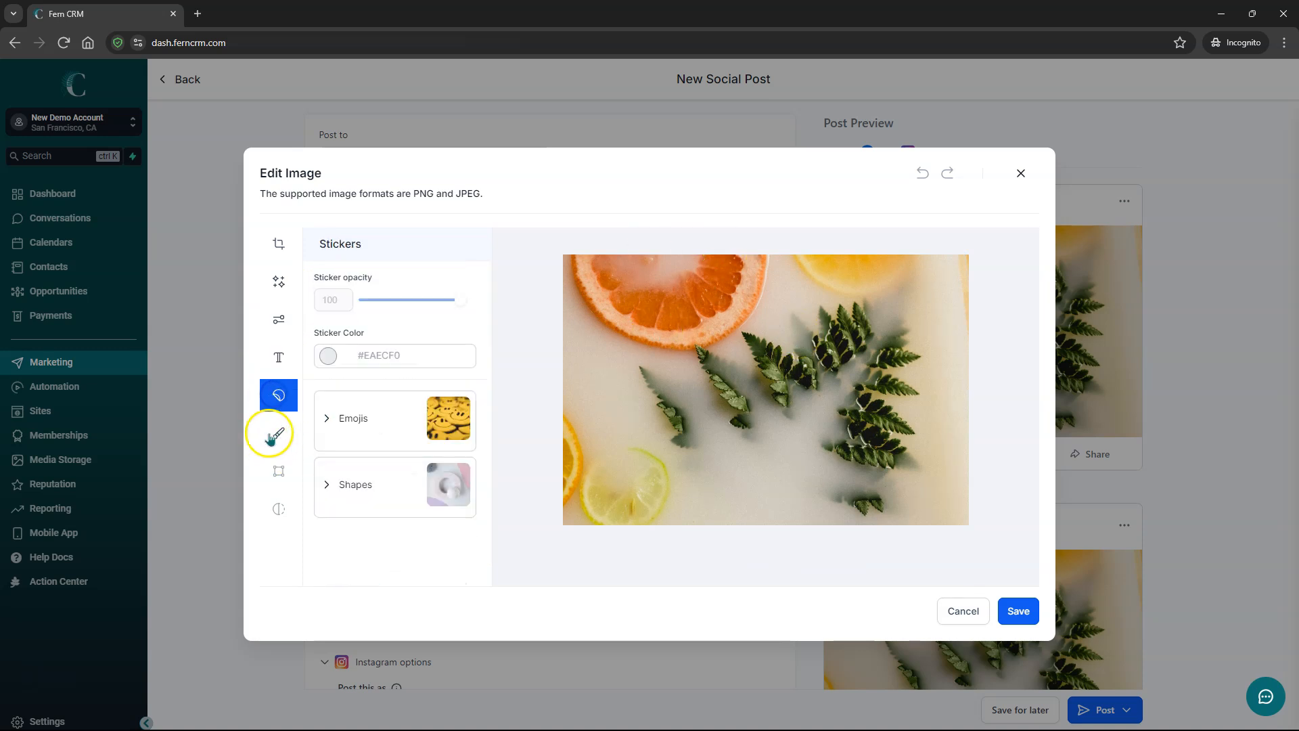
click(278, 436)
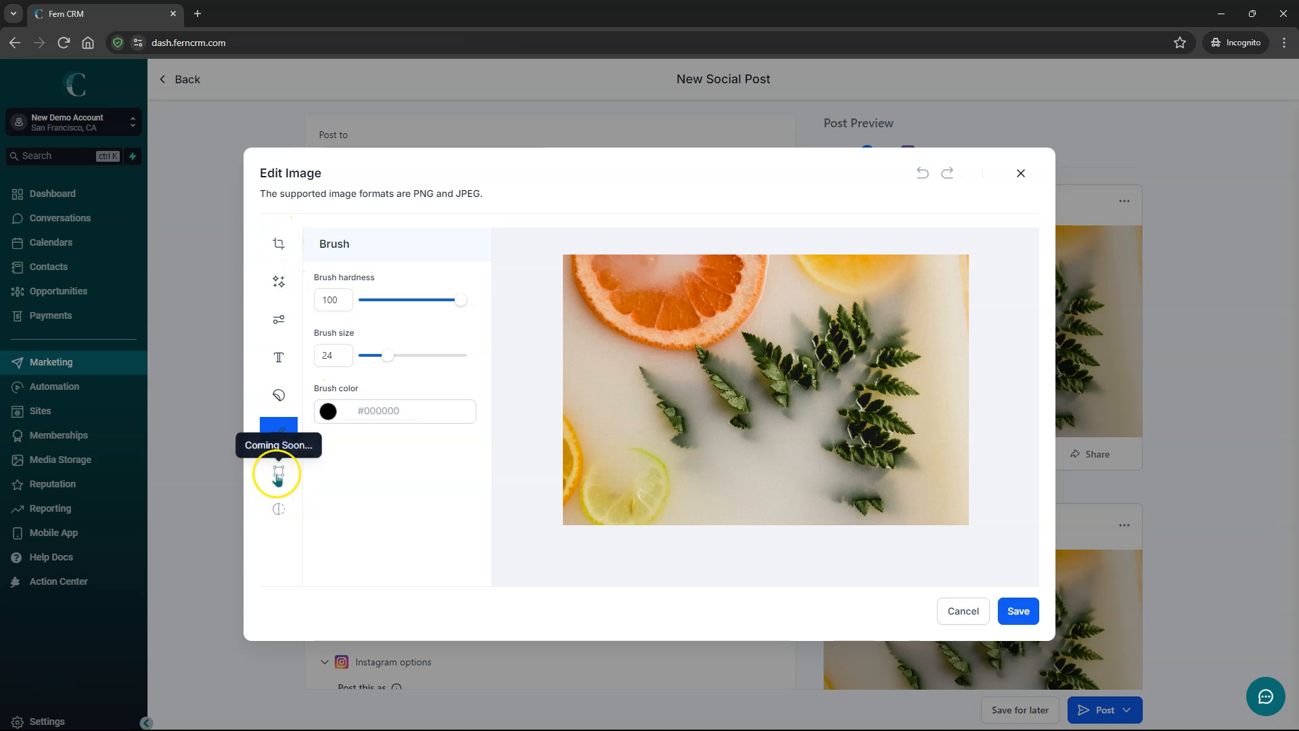
Crop the photo to the Instagram Square 1:1 ratio with the crop area moved towards the fern leaves, and save the edited image.
click(276, 250)
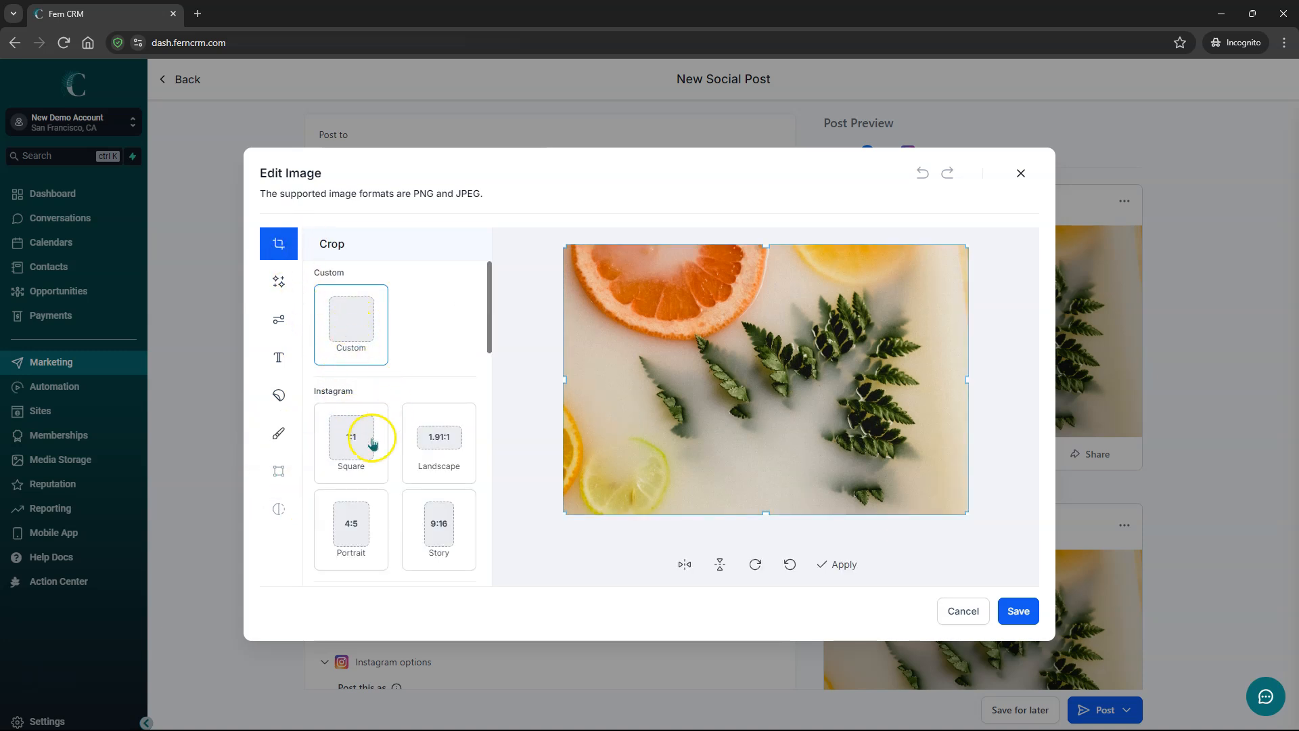
click(357, 453)
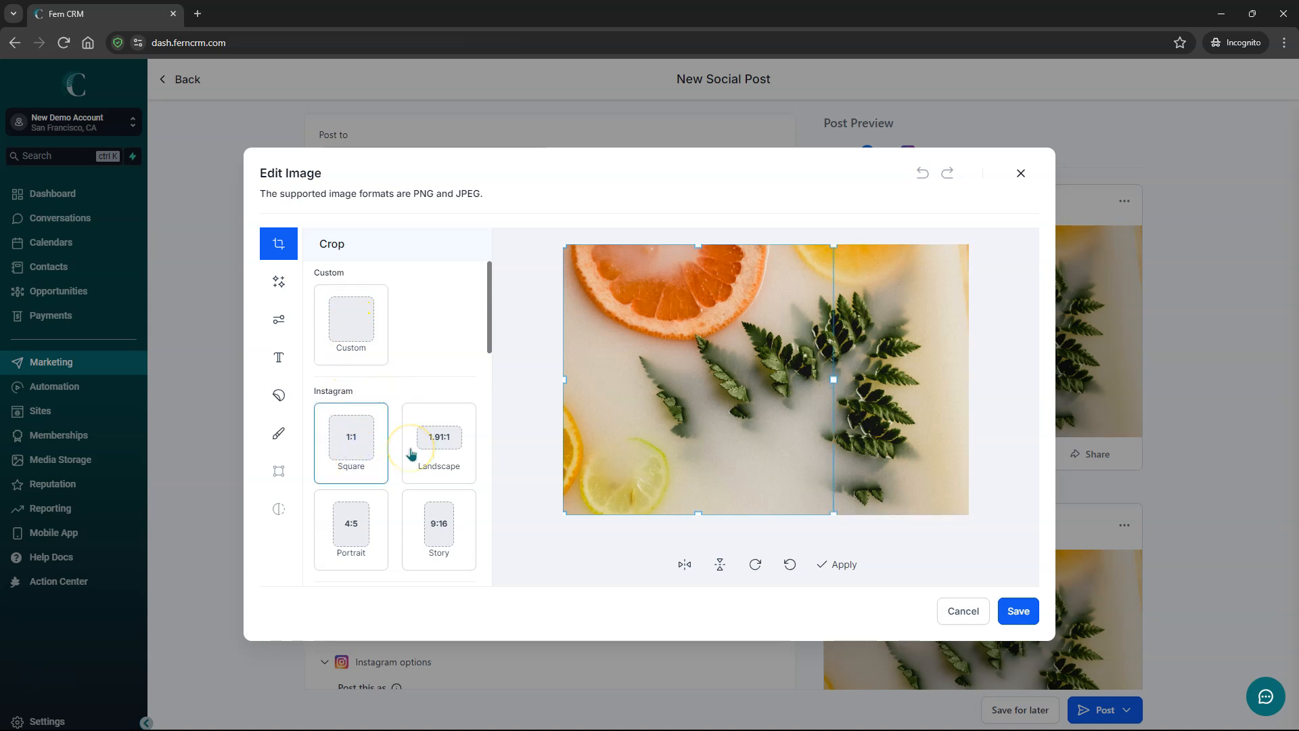
drag(736, 401, 773, 418)
click(844, 565)
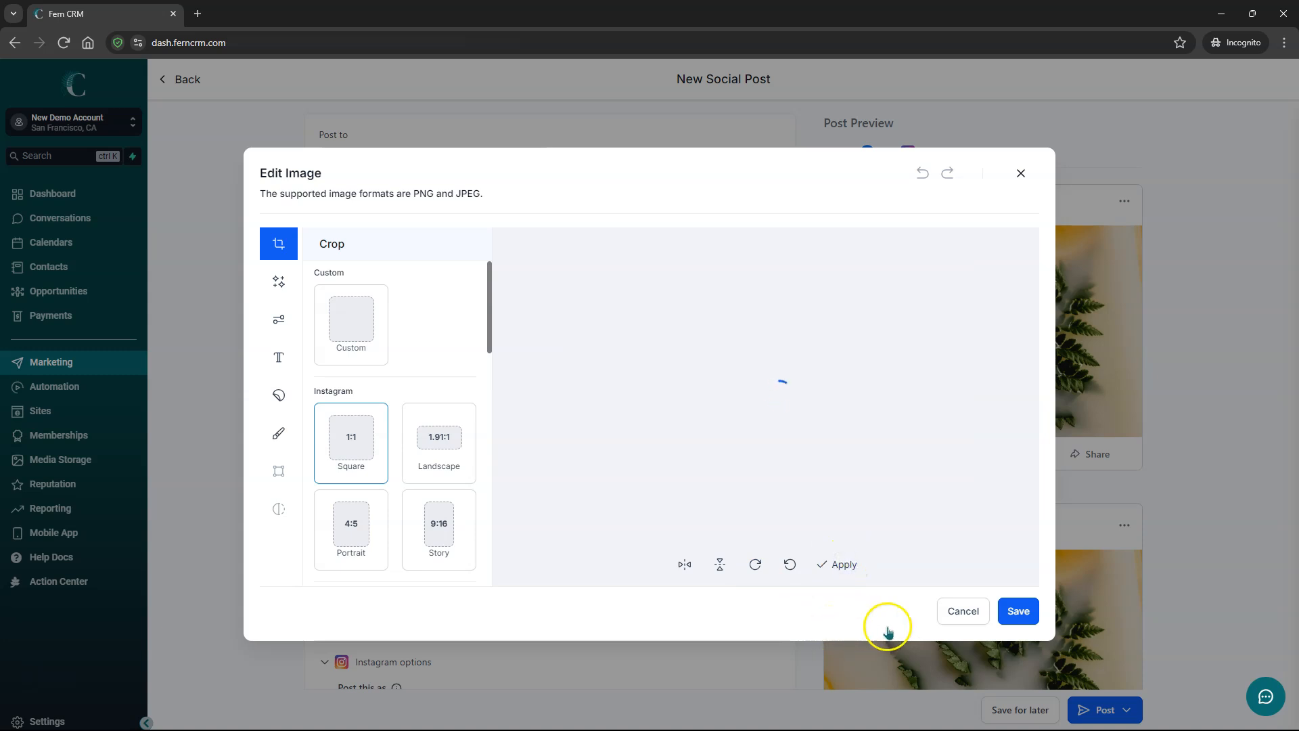
click(1015, 608)
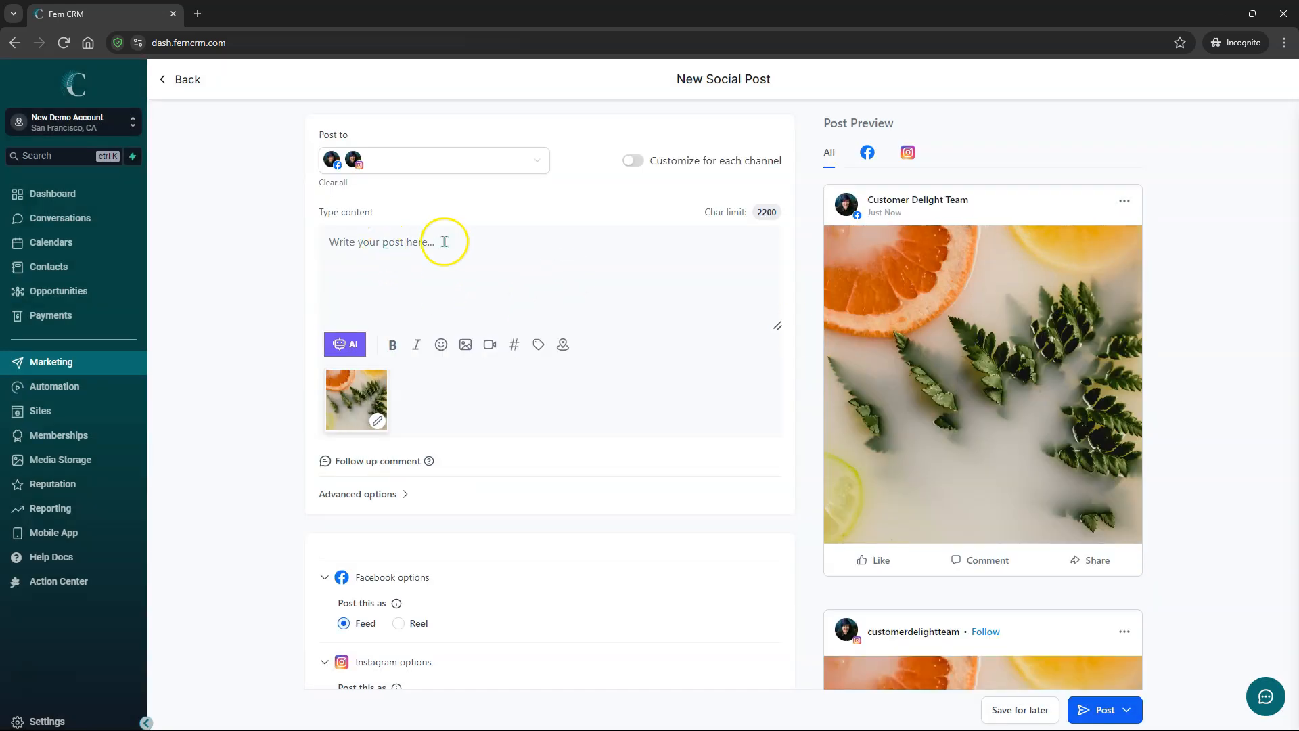
Write the caption "This is an example of a post published from inside Fern CRM's social planner." with "Check it out ~ link in bio." on a second line.
text(This is an example of)
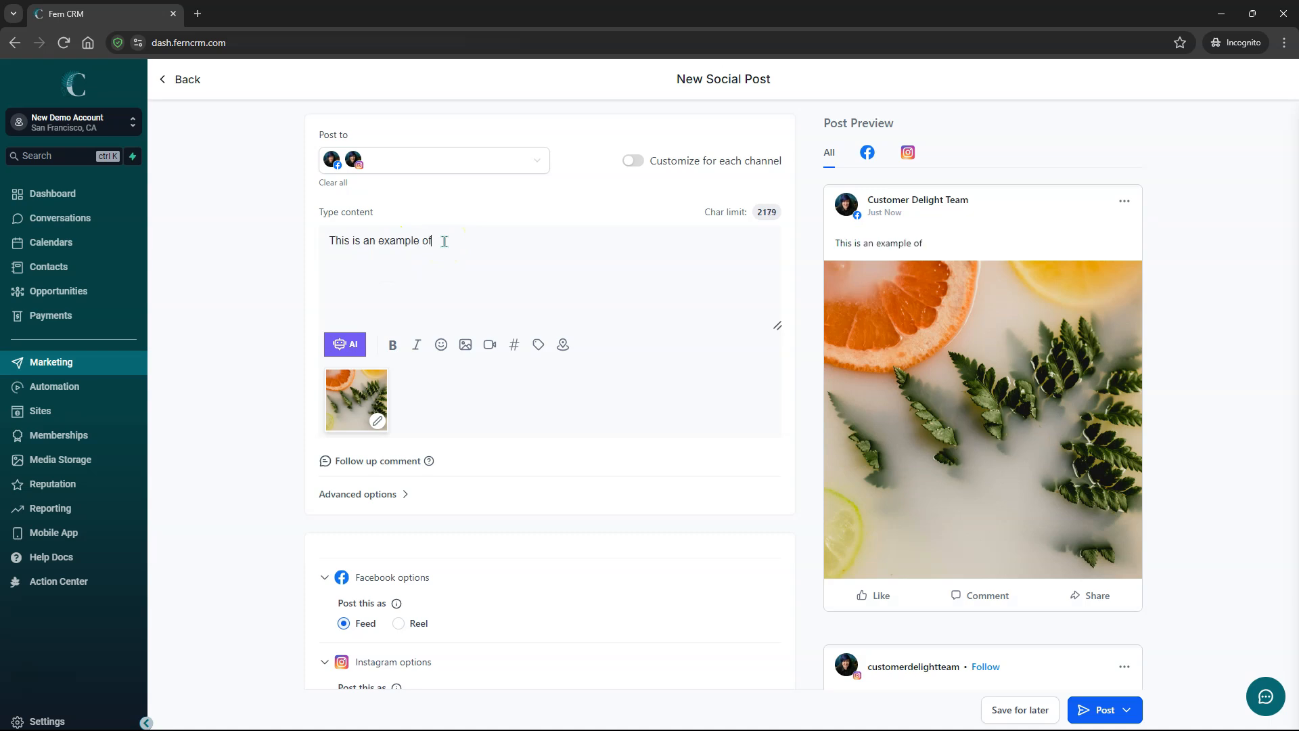
text( a post published from inside Fern CRM's social planner.)
key(Return)
text(Check it out ~ link in bio)
Replace the word "link" in the caption's second line with the link emoji 🔗.
click(441, 241)
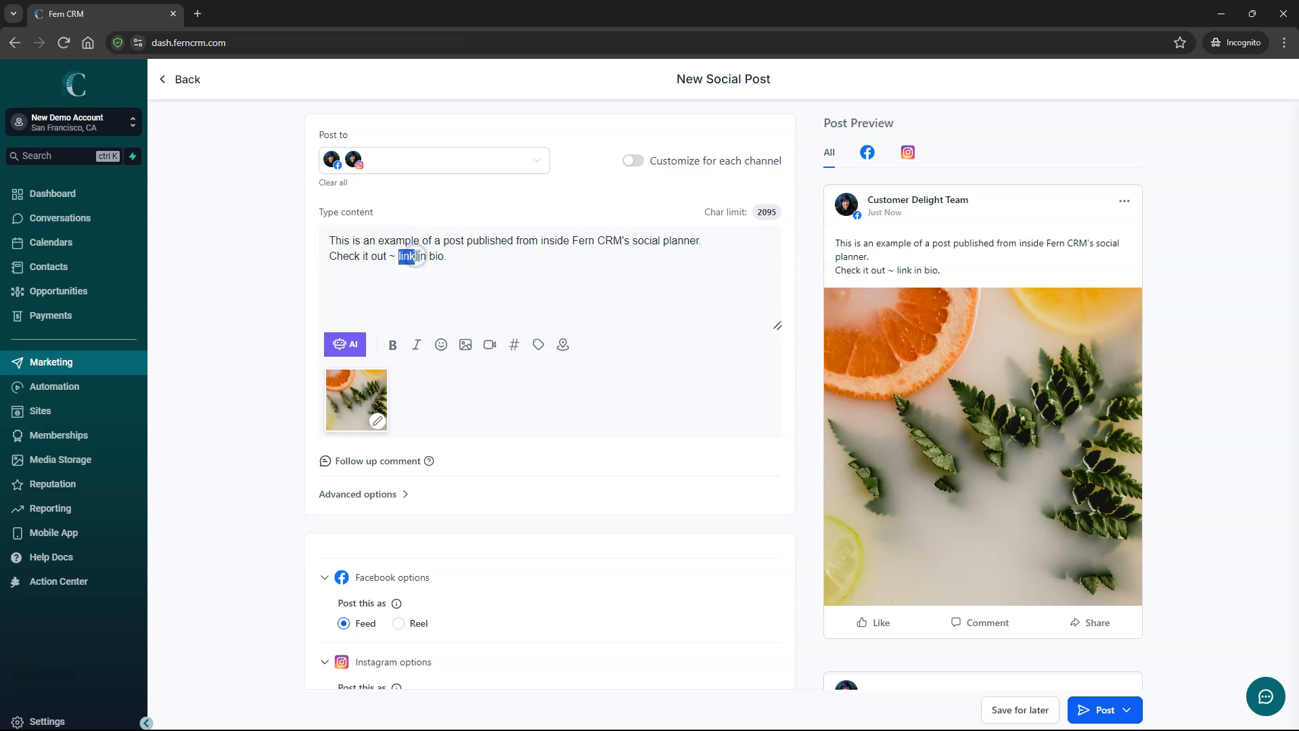
key(super+period)
click(464, 339)
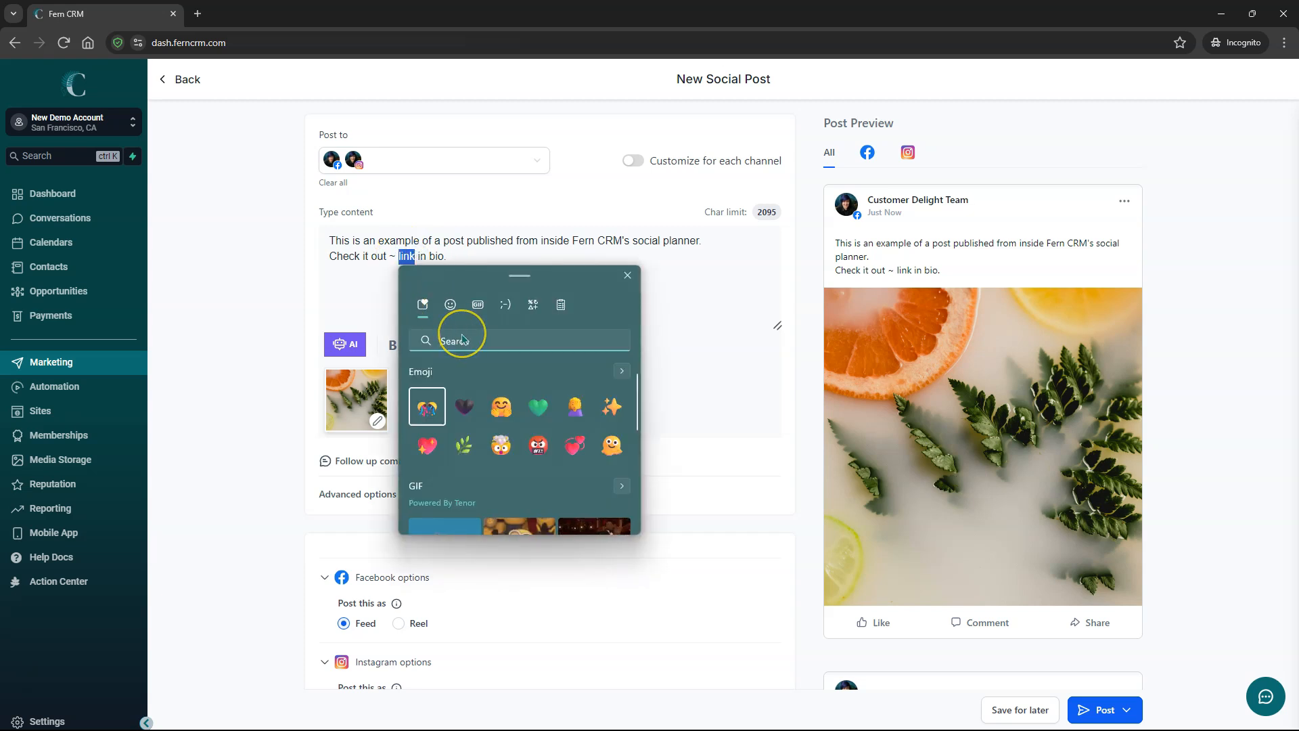
text(link)
click(424, 408)
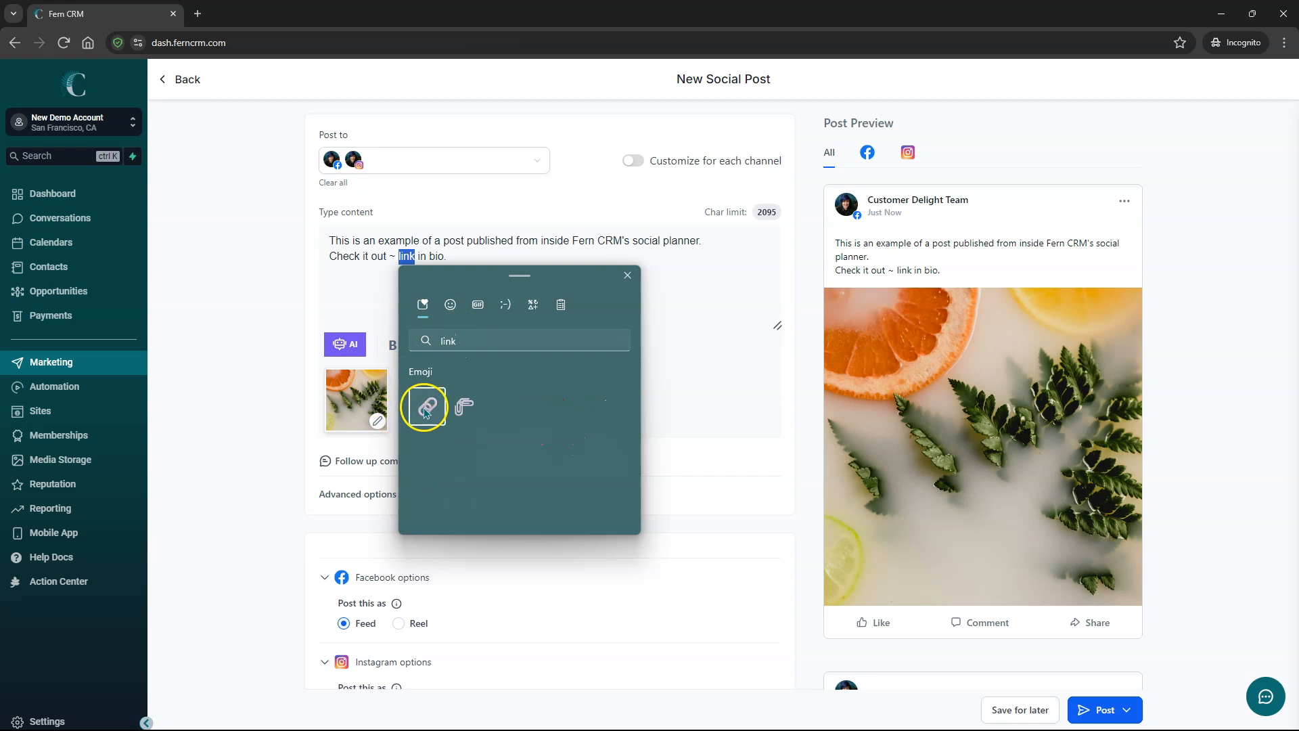
click(493, 253)
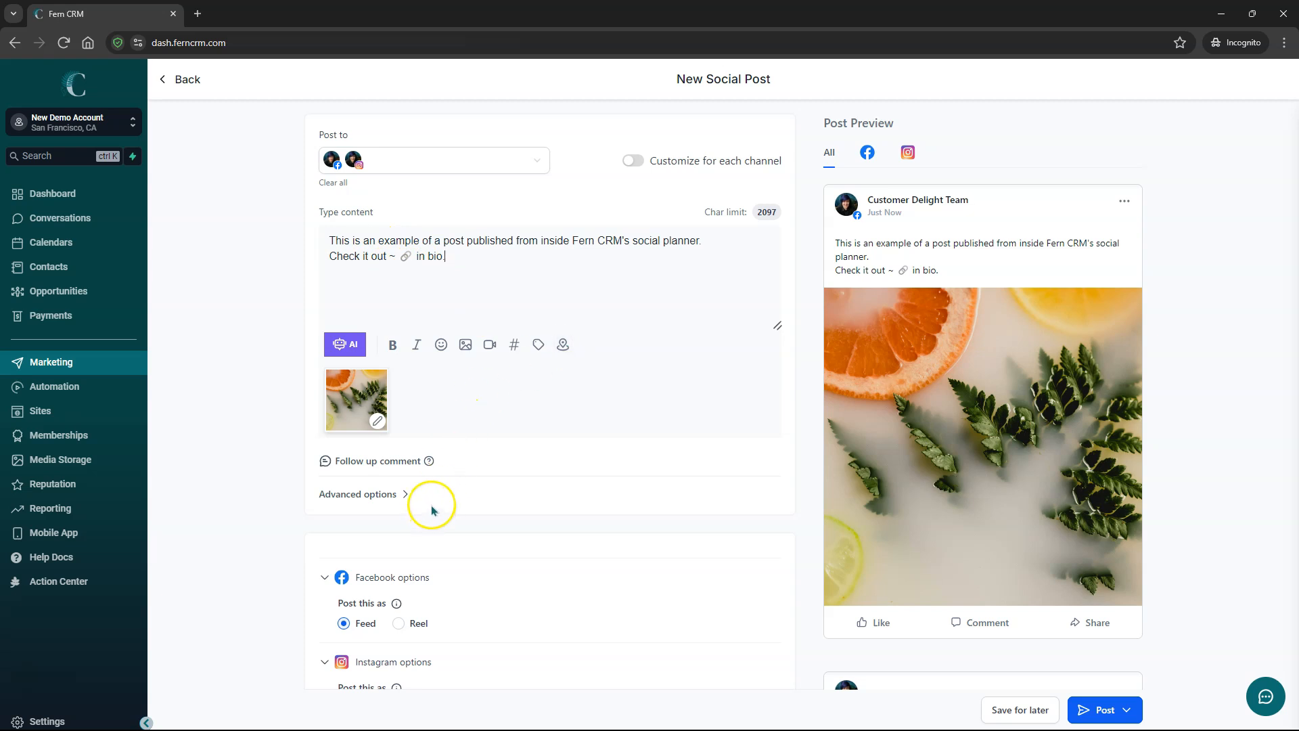
Enable customizing the post for each channel and show the Instagram version.
scroll(540, 542, down, 1)
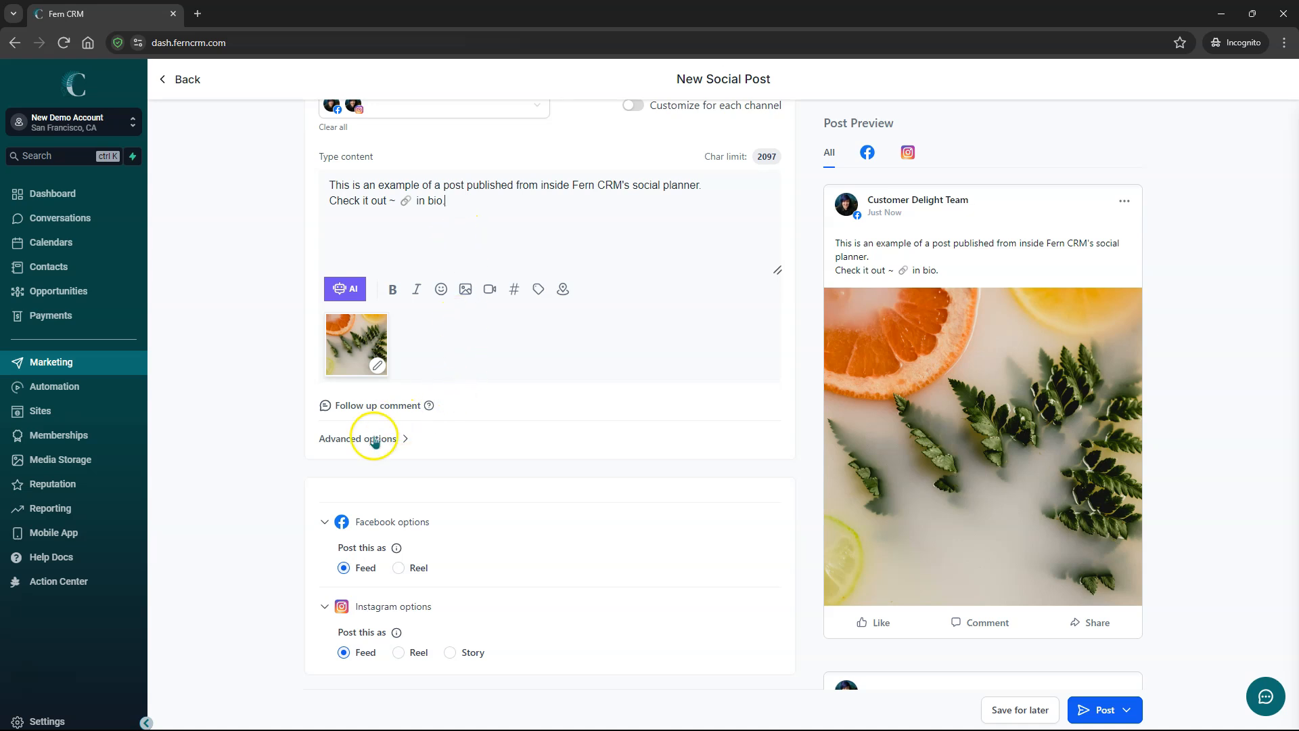
scroll(541, 425, up, 1)
click(634, 162)
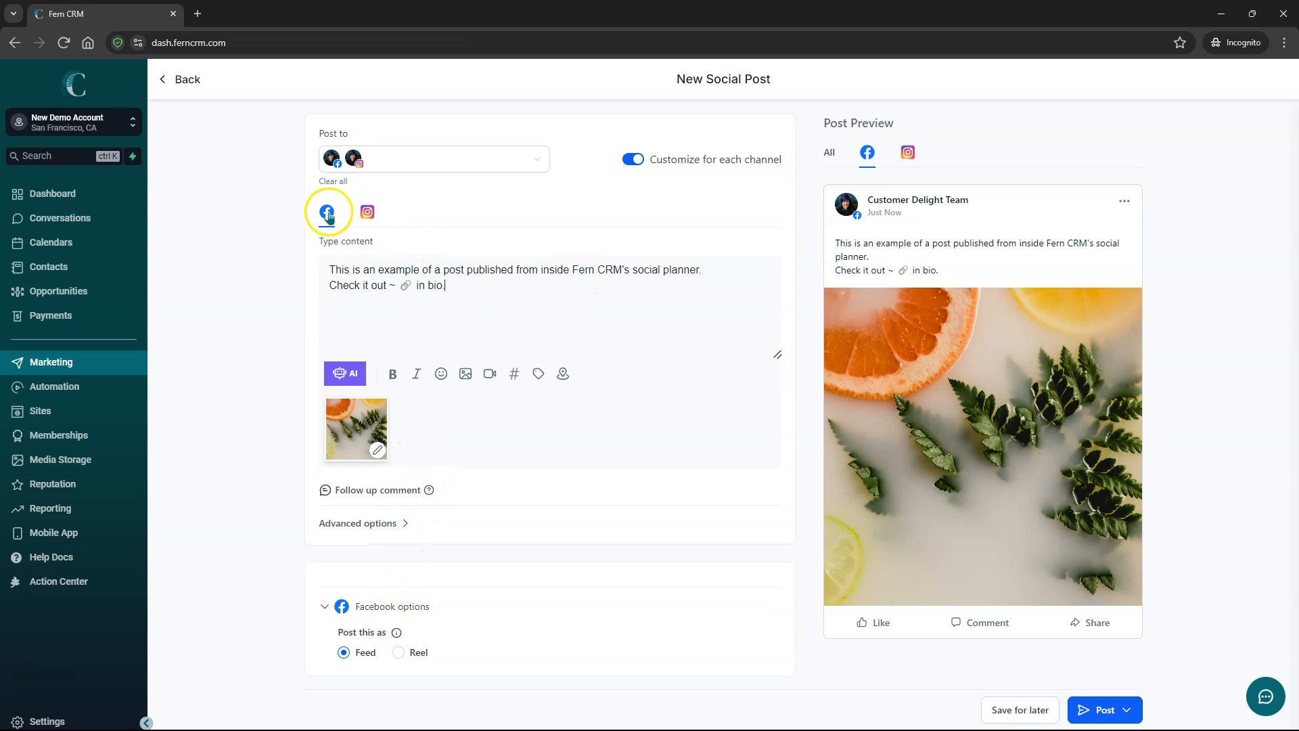
click(367, 213)
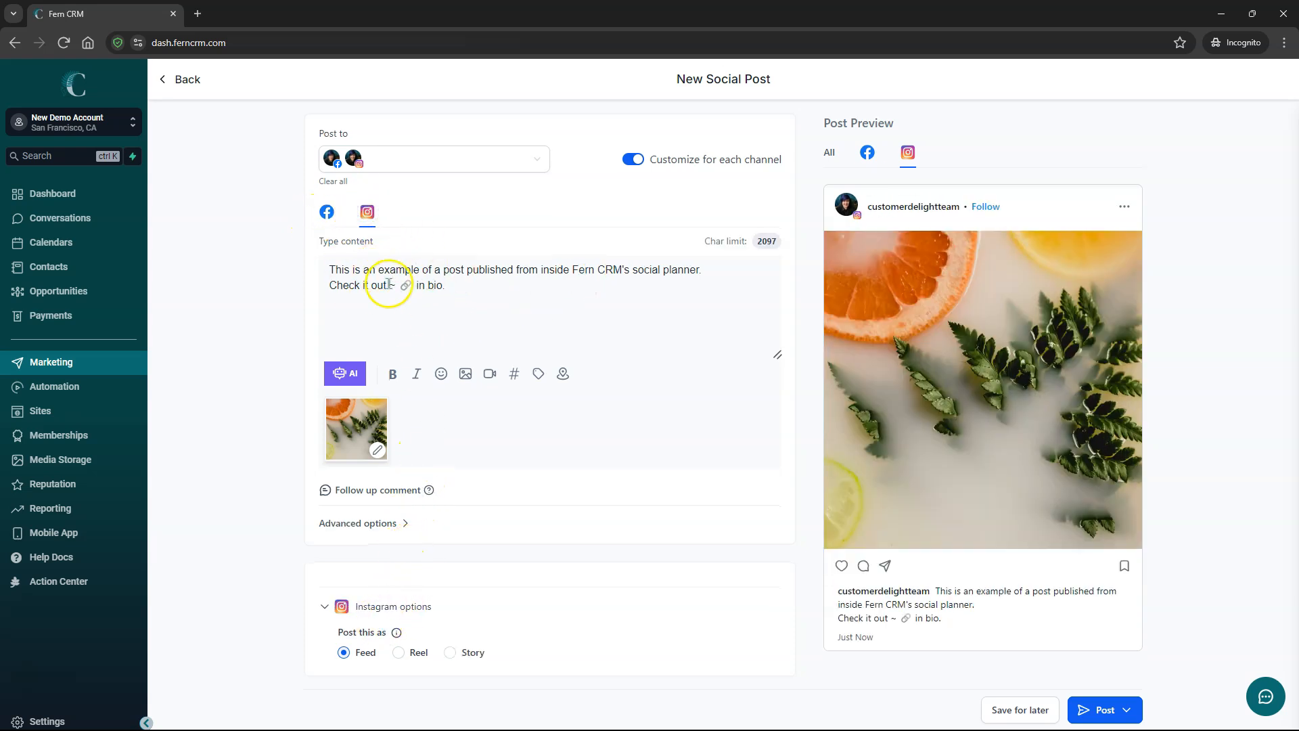
click(328, 214)
drag(390, 284, 455, 285)
key(BackSpace)
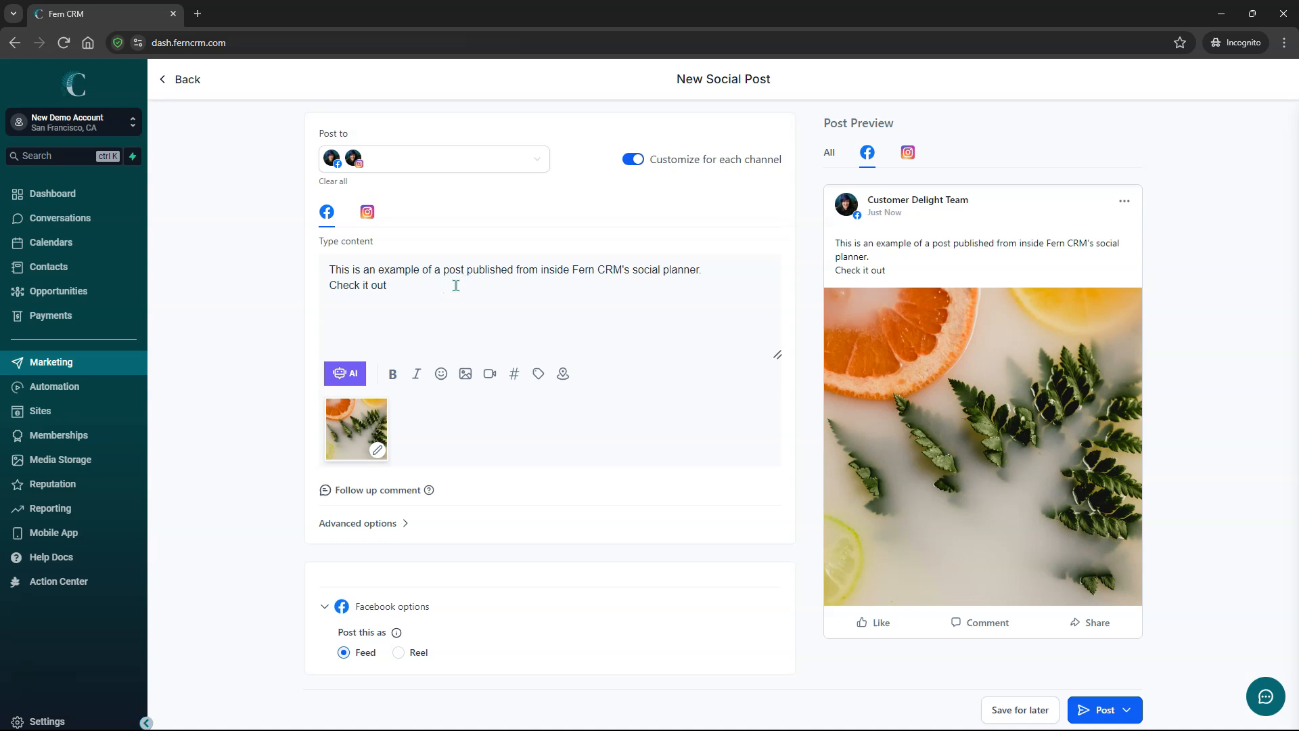
text(https://ferncrm.com)
key(Return)
key(Return)
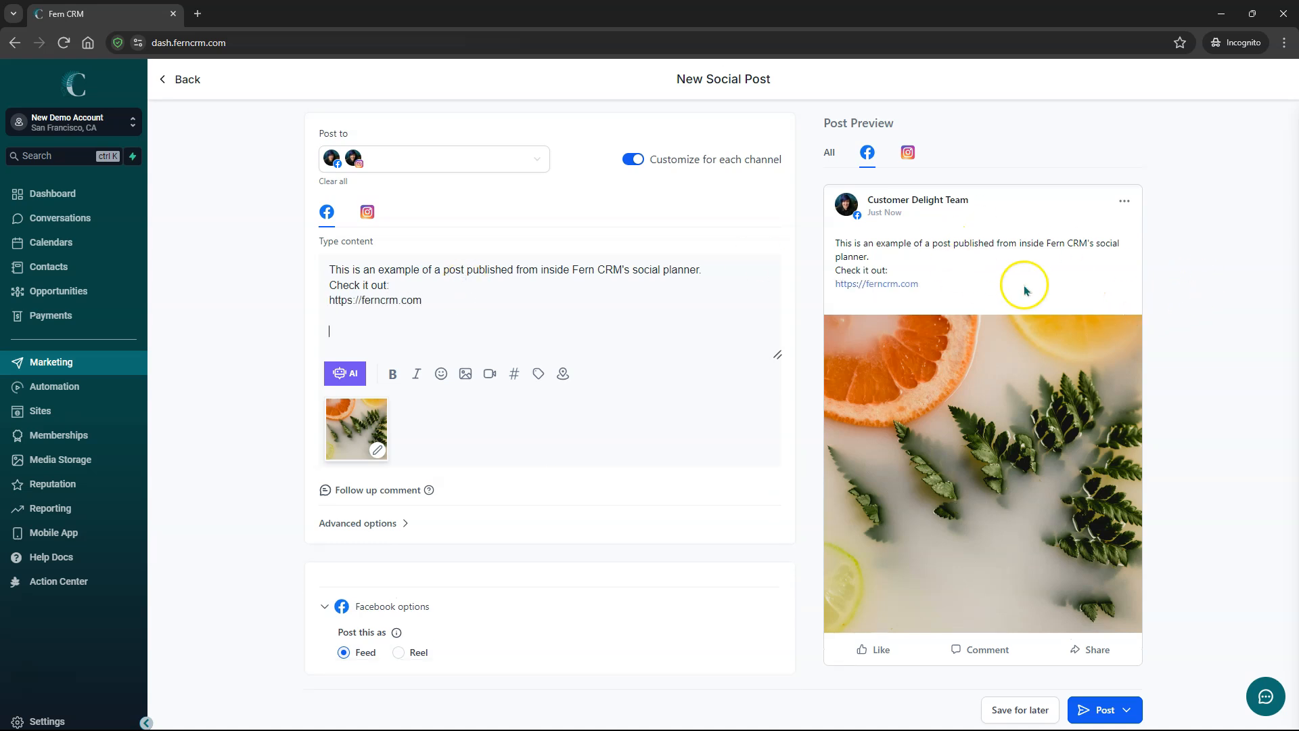
click(886, 287)
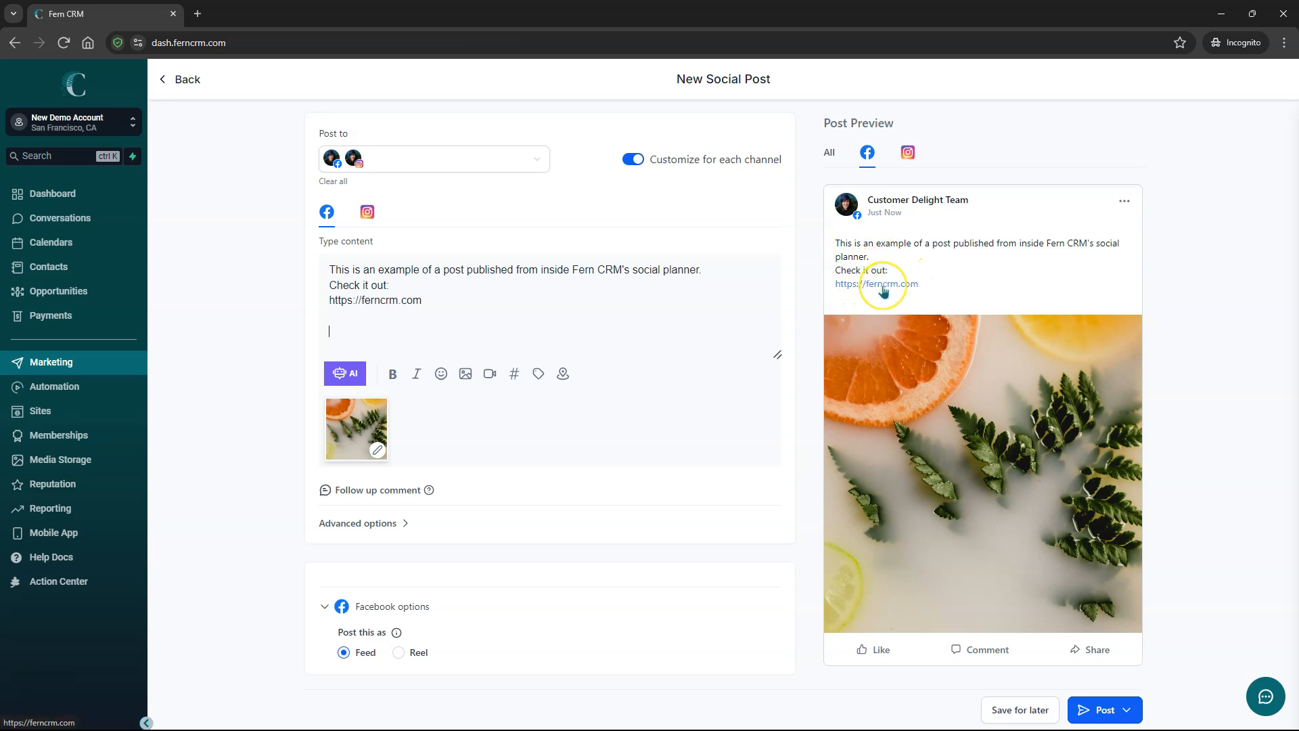
Show the Instagram version and add the follow-up comment "This is where we'd put hashtags #FernCRM".
click(908, 150)
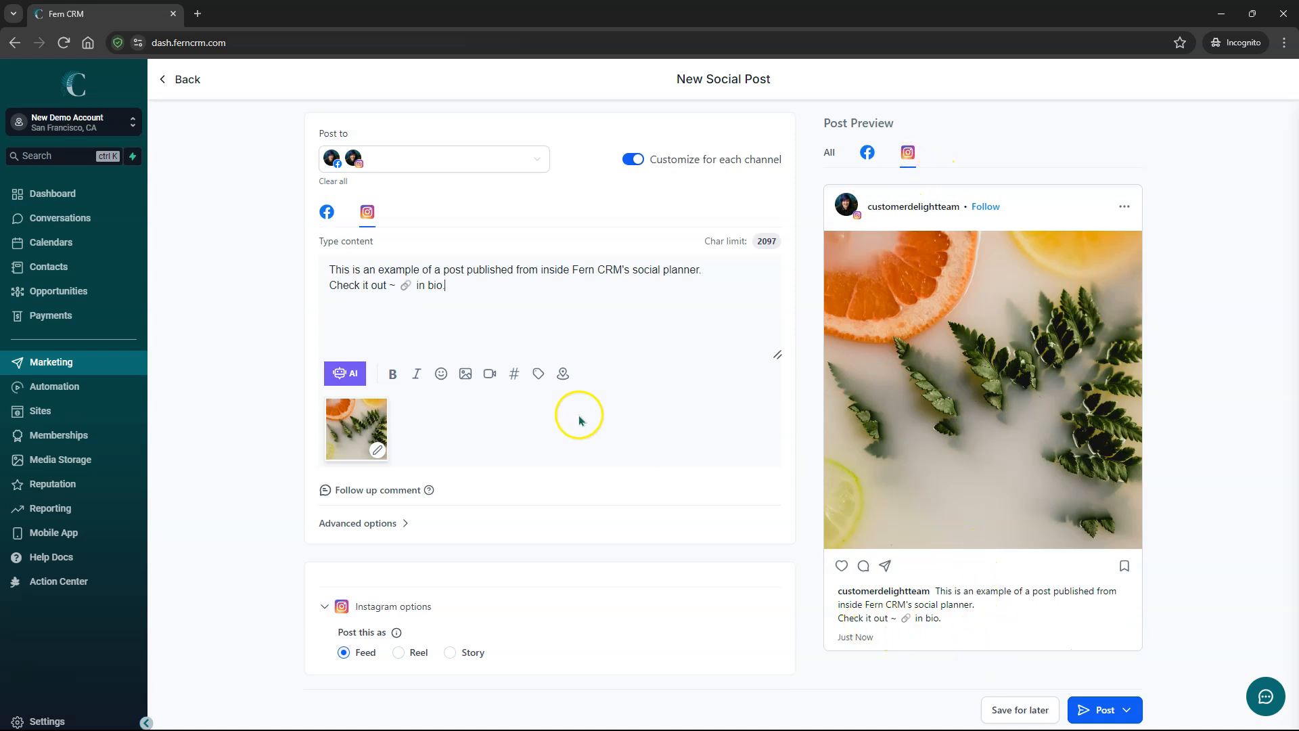
click(390, 490)
click(393, 522)
text(This is where we'd put hashtags #Fern)
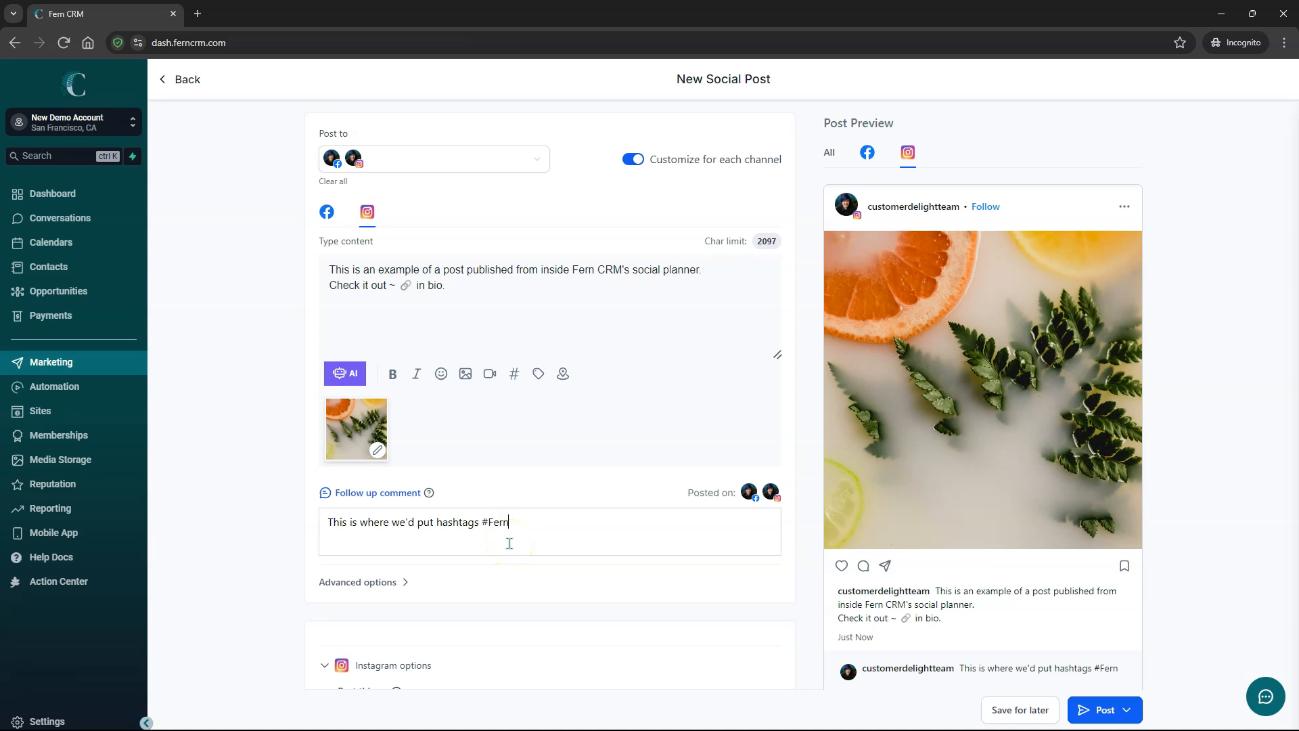
Expand the advanced options and look at the category, tags and Instagram posting choices, leaving them unset.
click(371, 582)
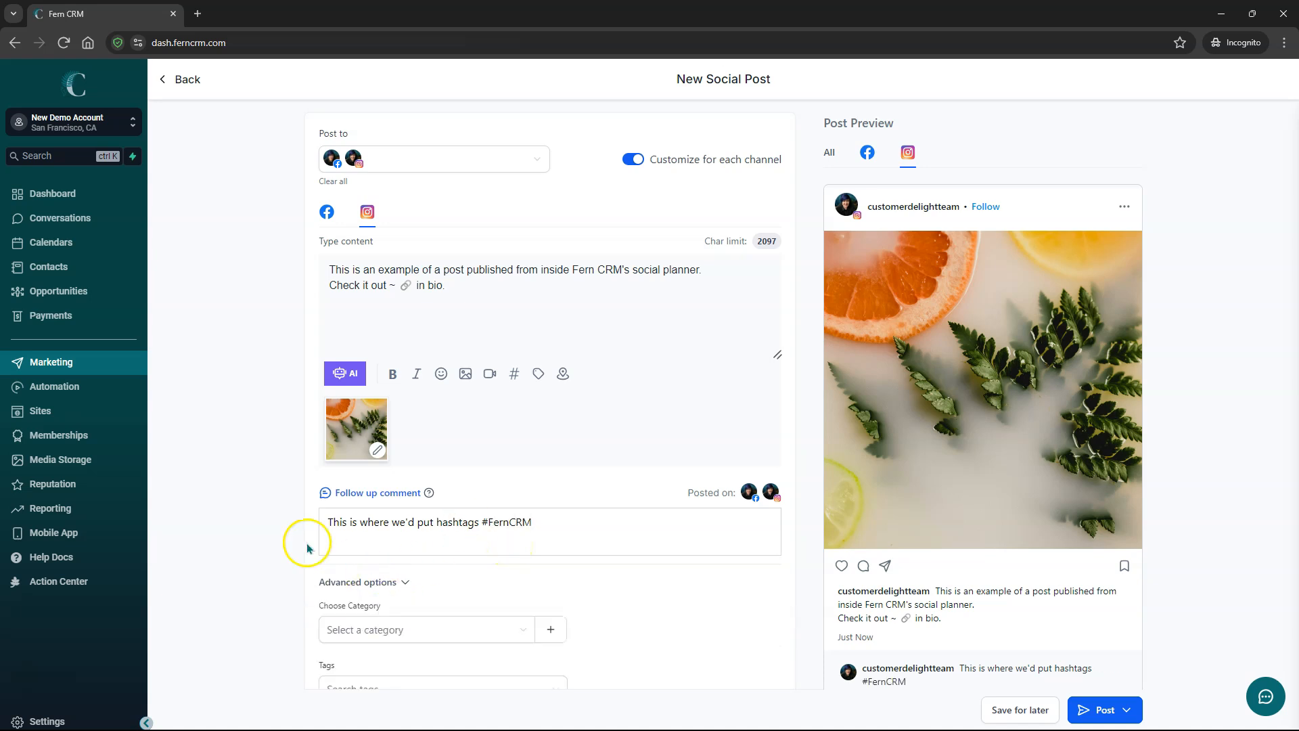
scroll(303, 542, down, 3)
click(345, 511)
click(399, 450)
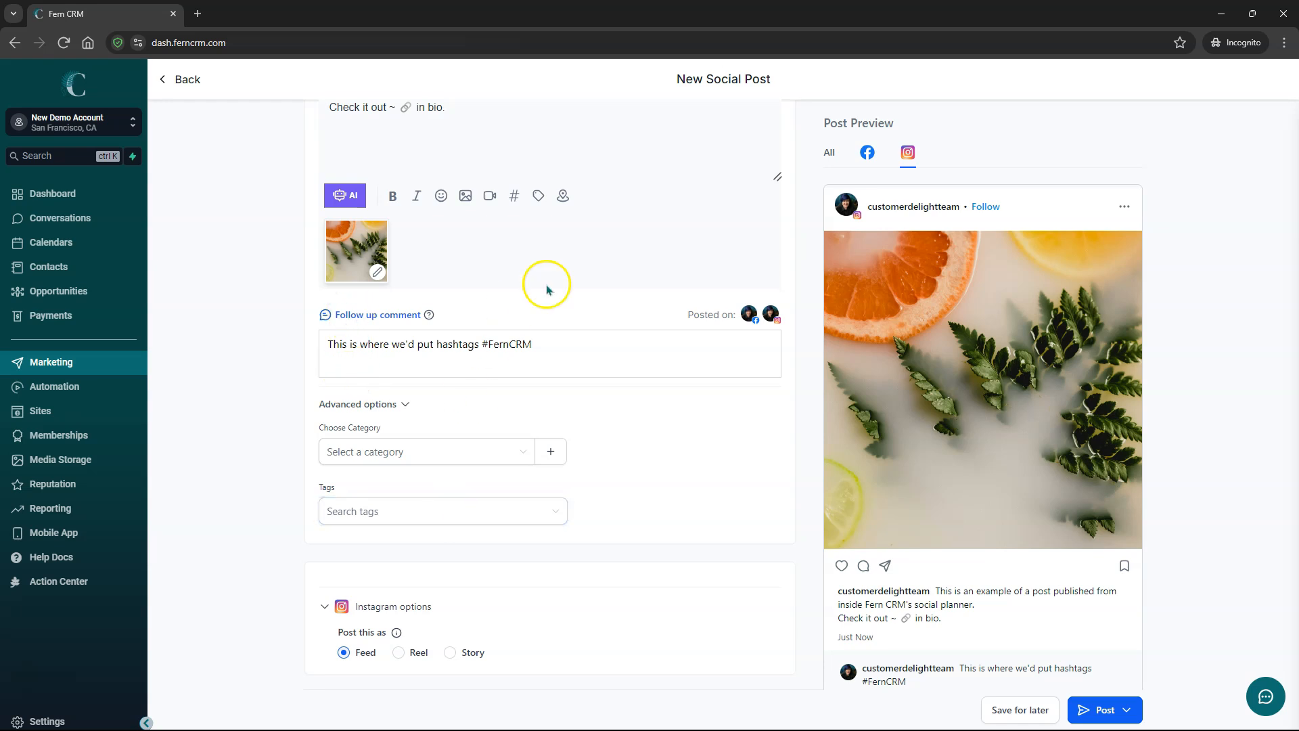
Review the Facebook version's caption, posting options and preview, including the follow-up comment.
scroll(542, 290, up, 3)
click(327, 214)
scroll(543, 412, down, 3)
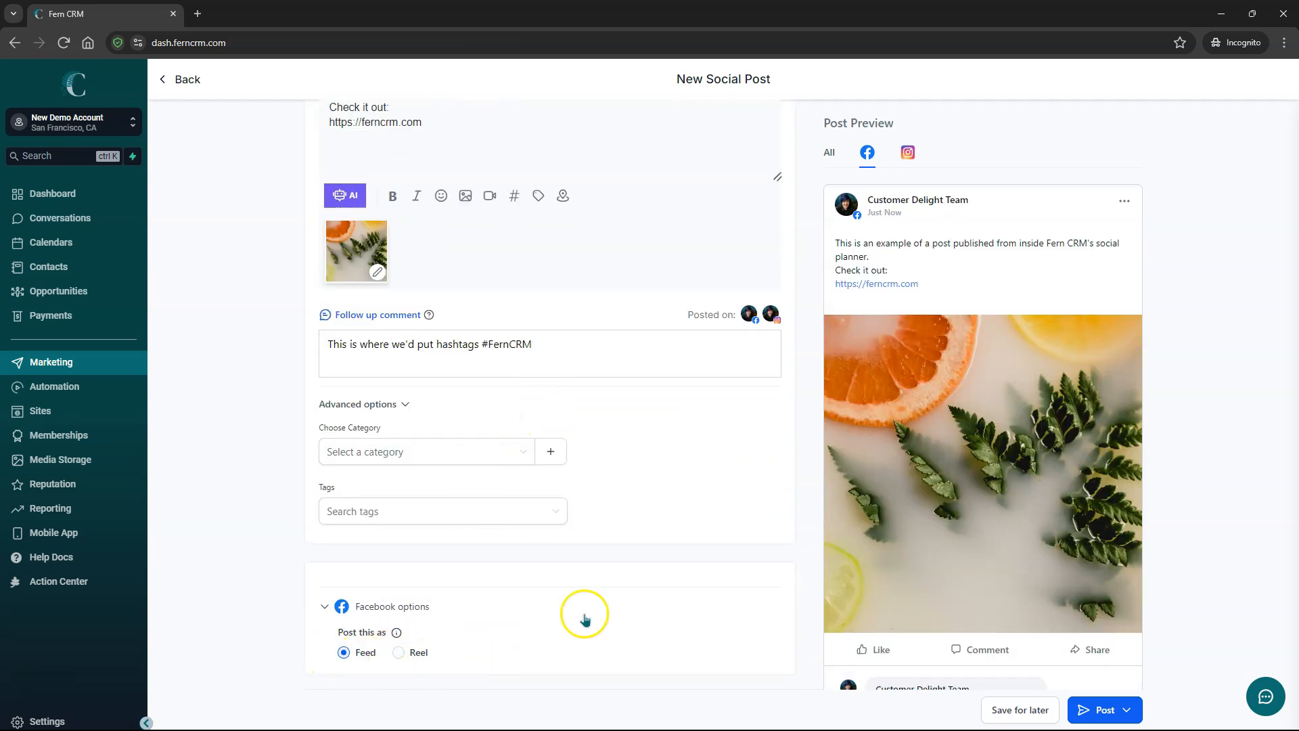
scroll(647, 603, up, 3)
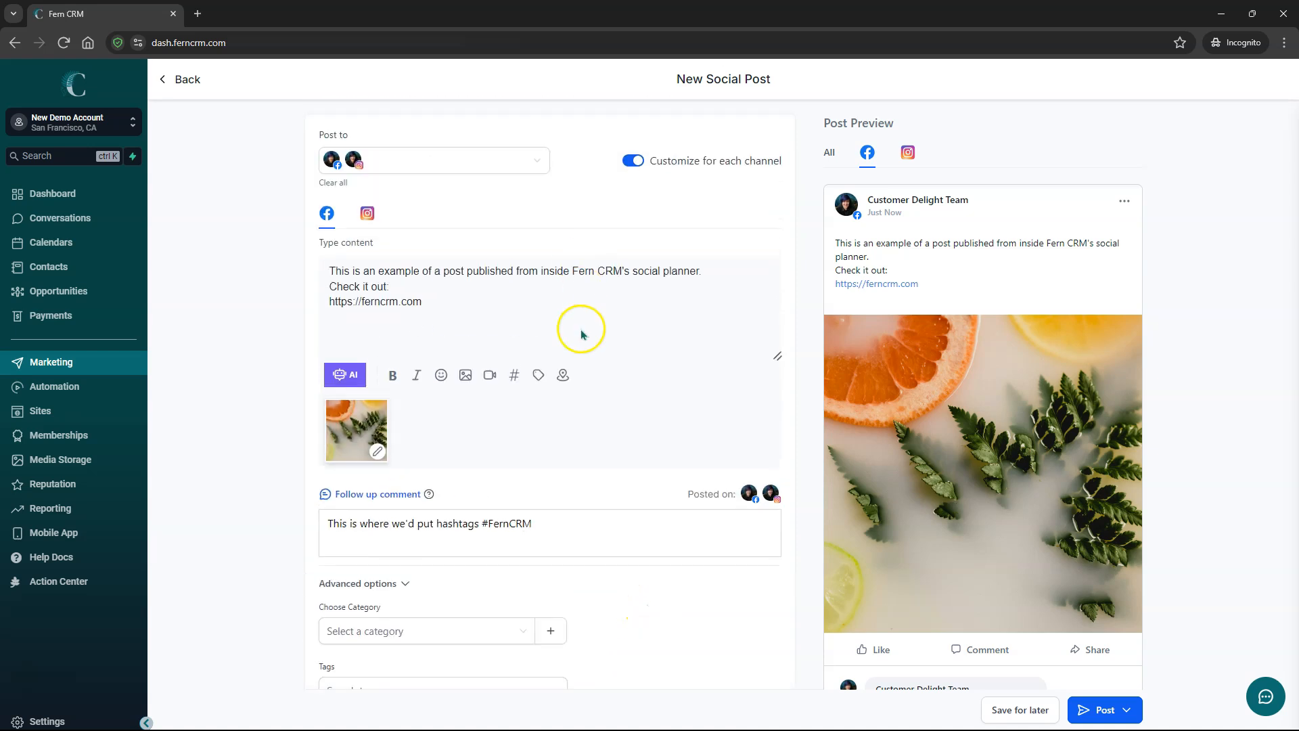
scroll(1134, 533, down, 1)
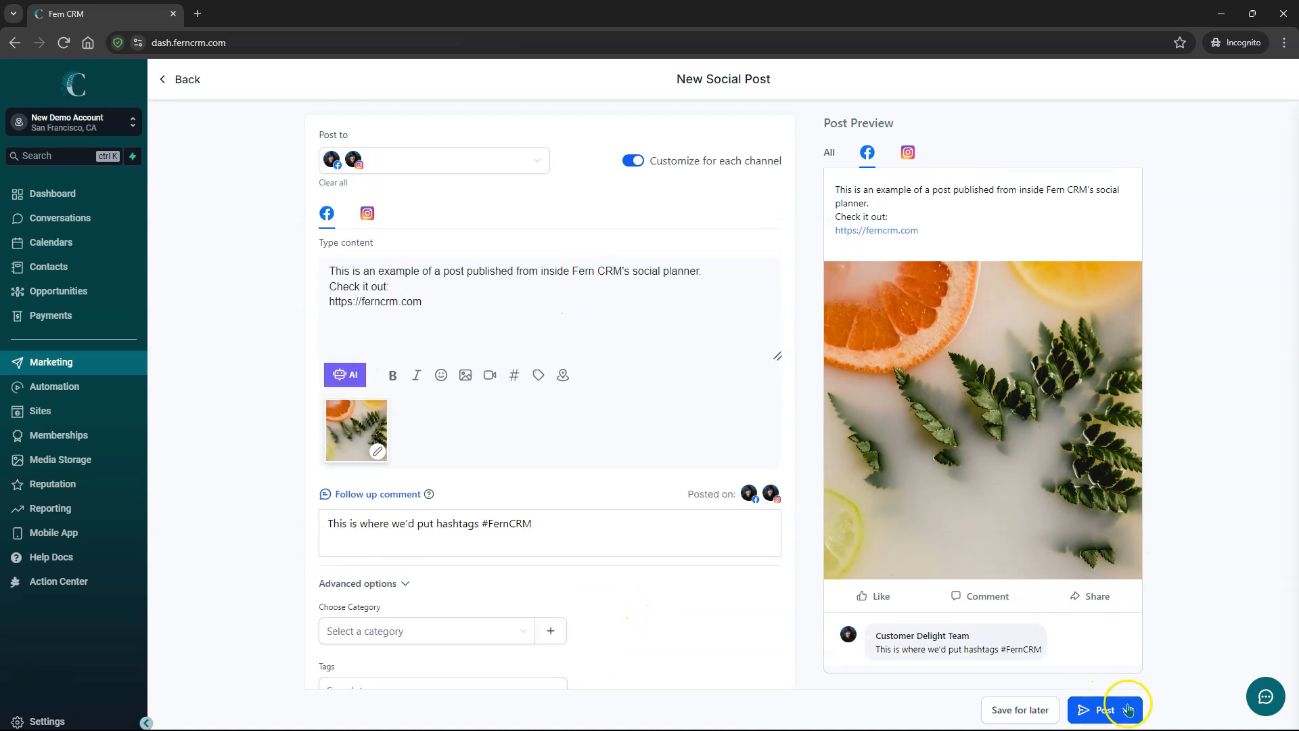
Review the scheduling, approval and recurring choices, and publish the post immediately to the selected channels.
click(1127, 709)
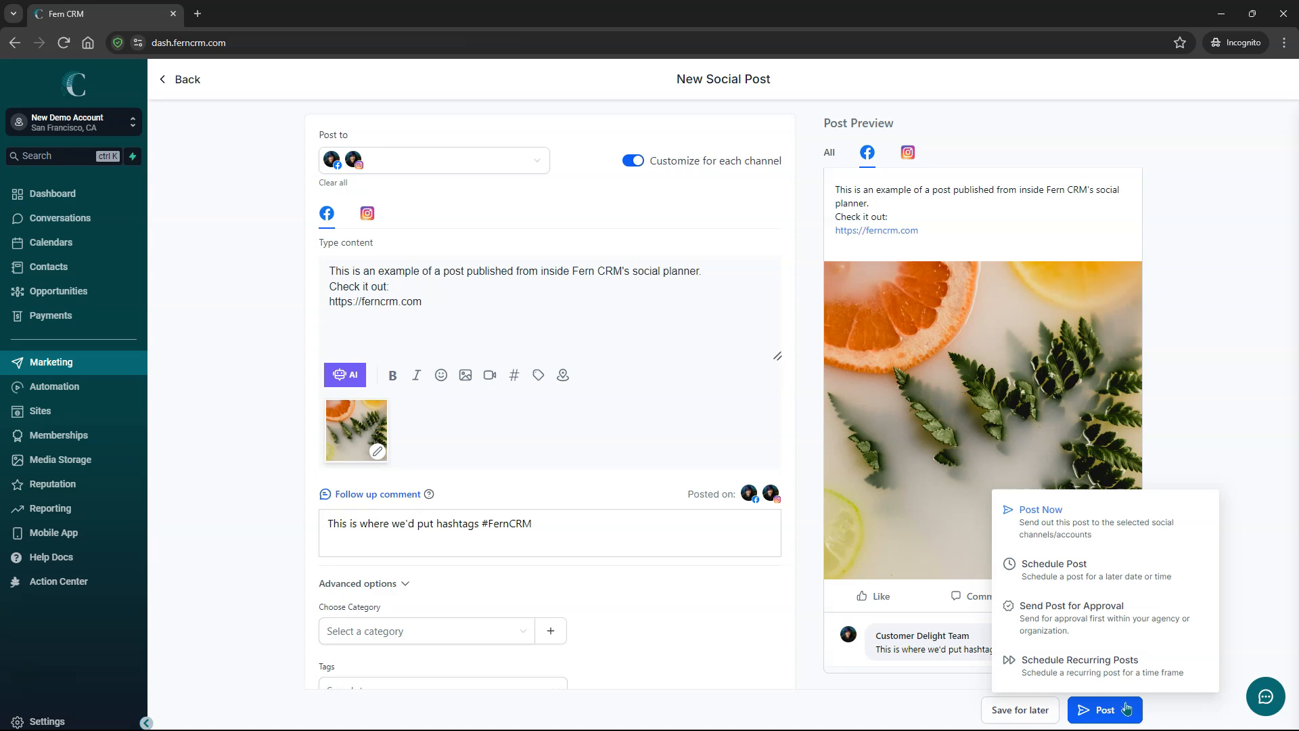
click(1102, 612)
click(1123, 670)
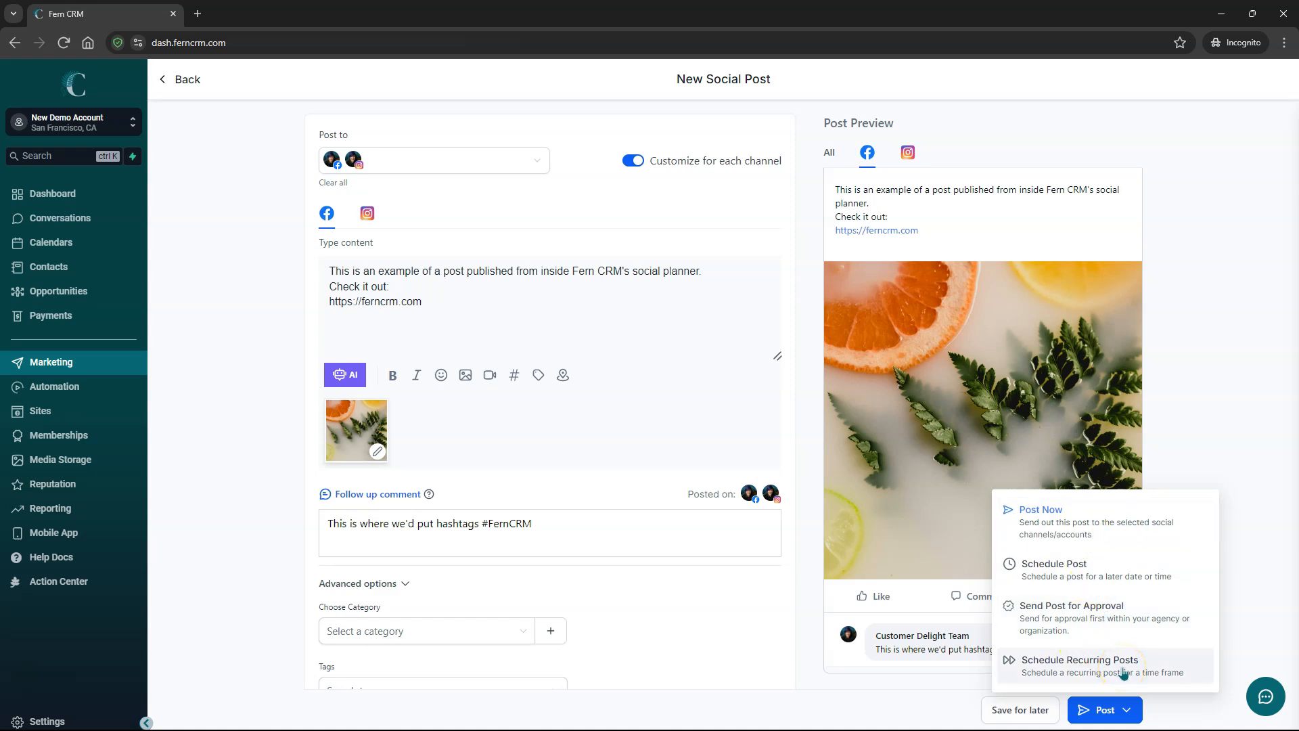
click(1067, 520)
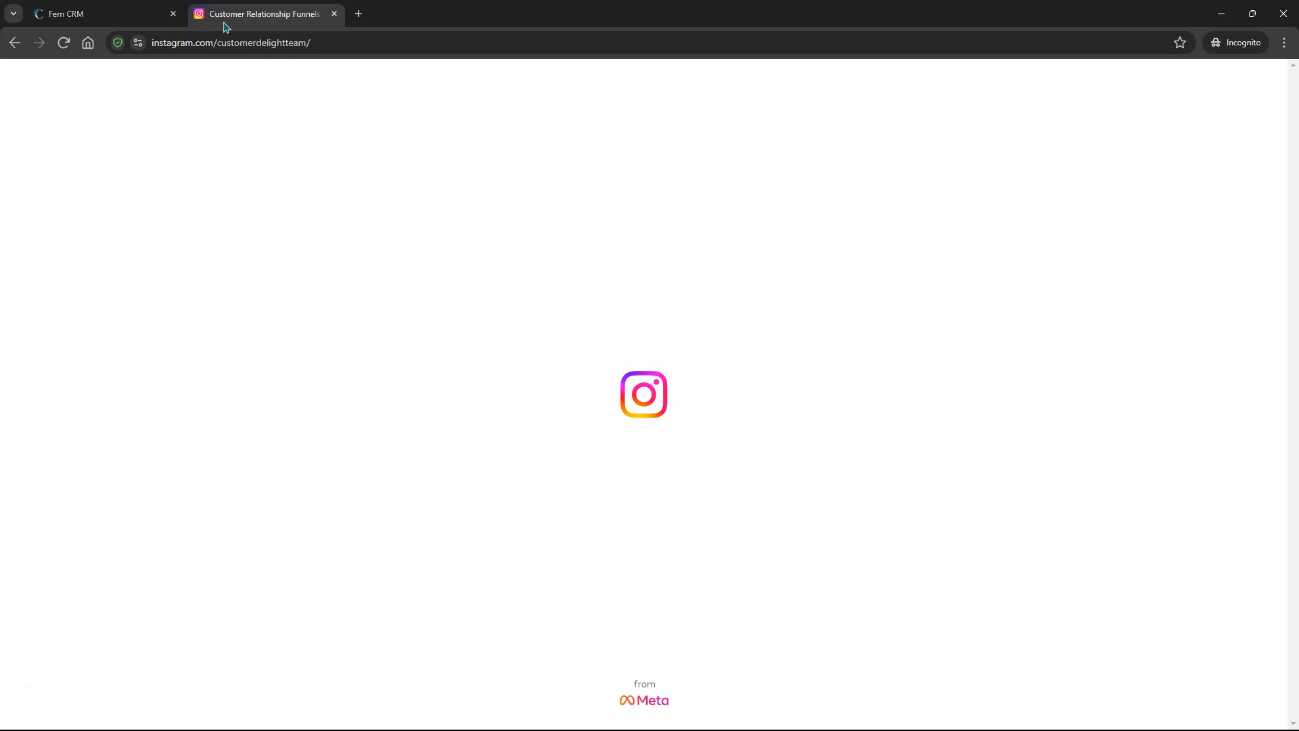
Check the published post on the business's Instagram profile and on its Facebook page.
click(287, 243)
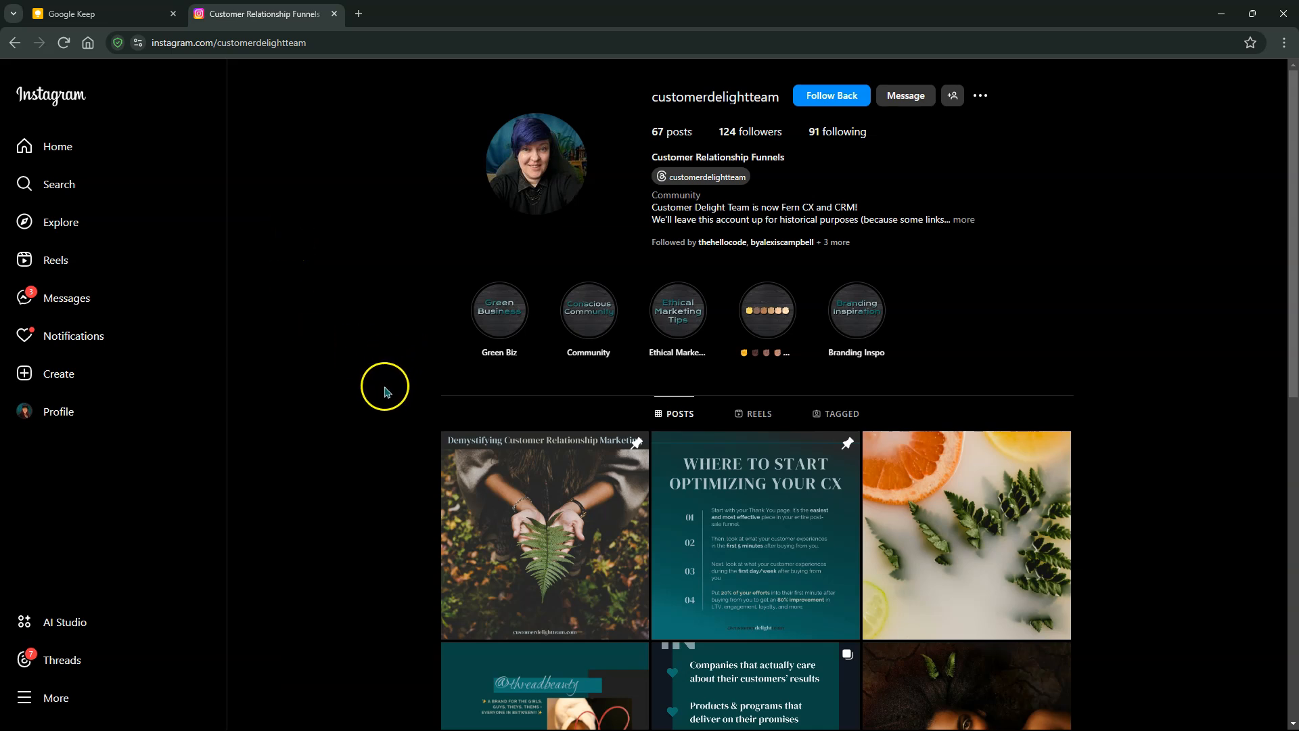
click(1004, 480)
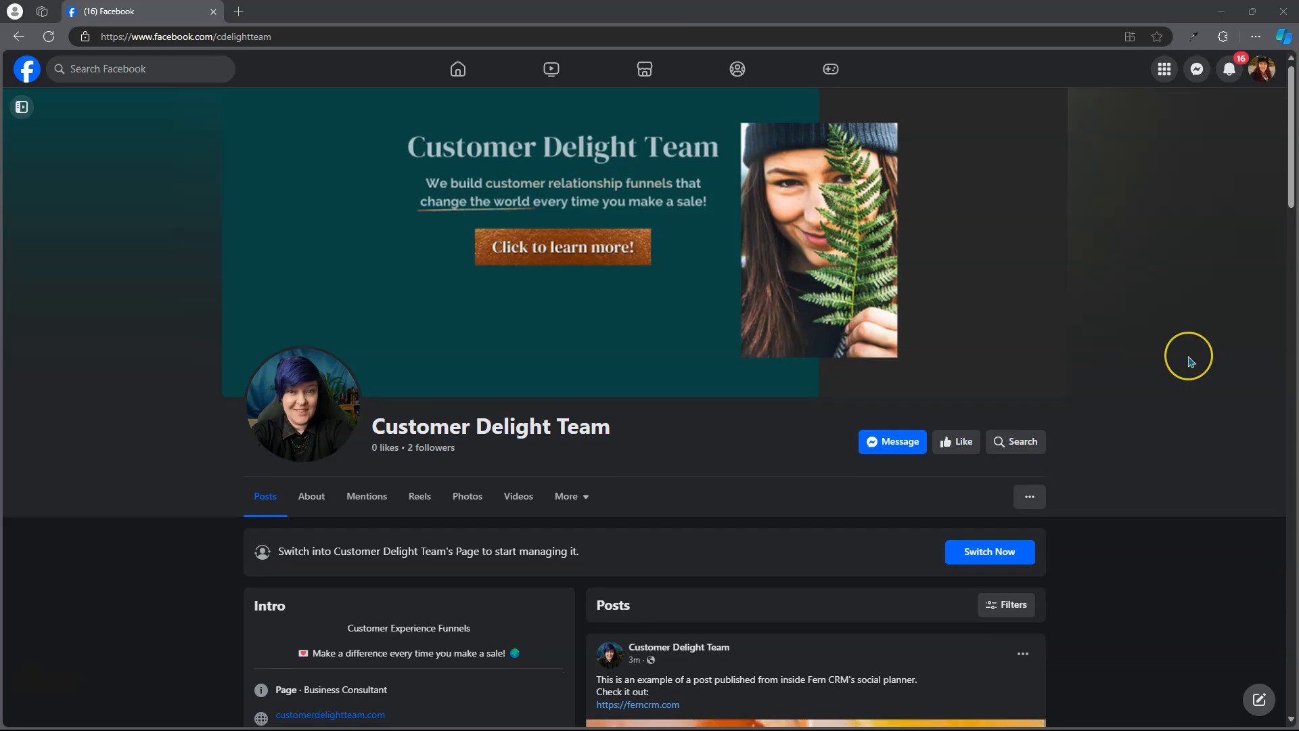
scroll(1191, 362, down, 6)
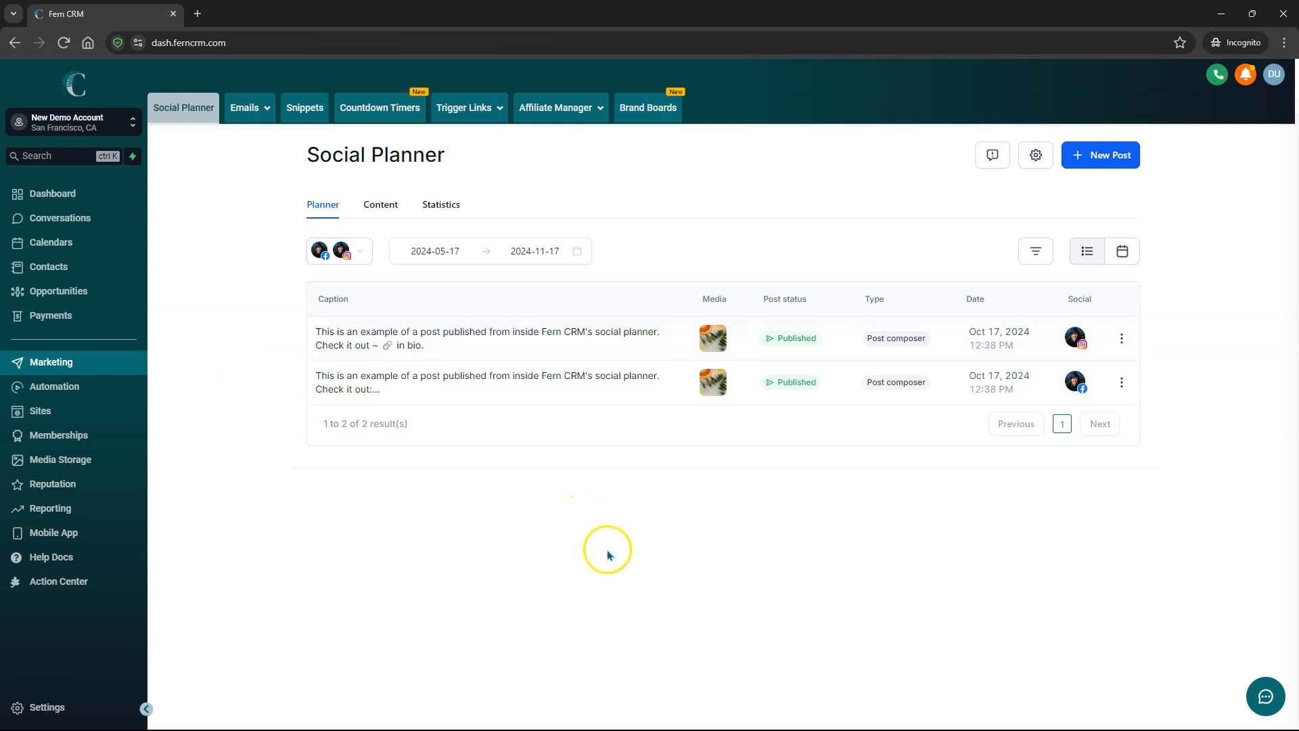
Open the statistics of the social planner.
click(435, 207)
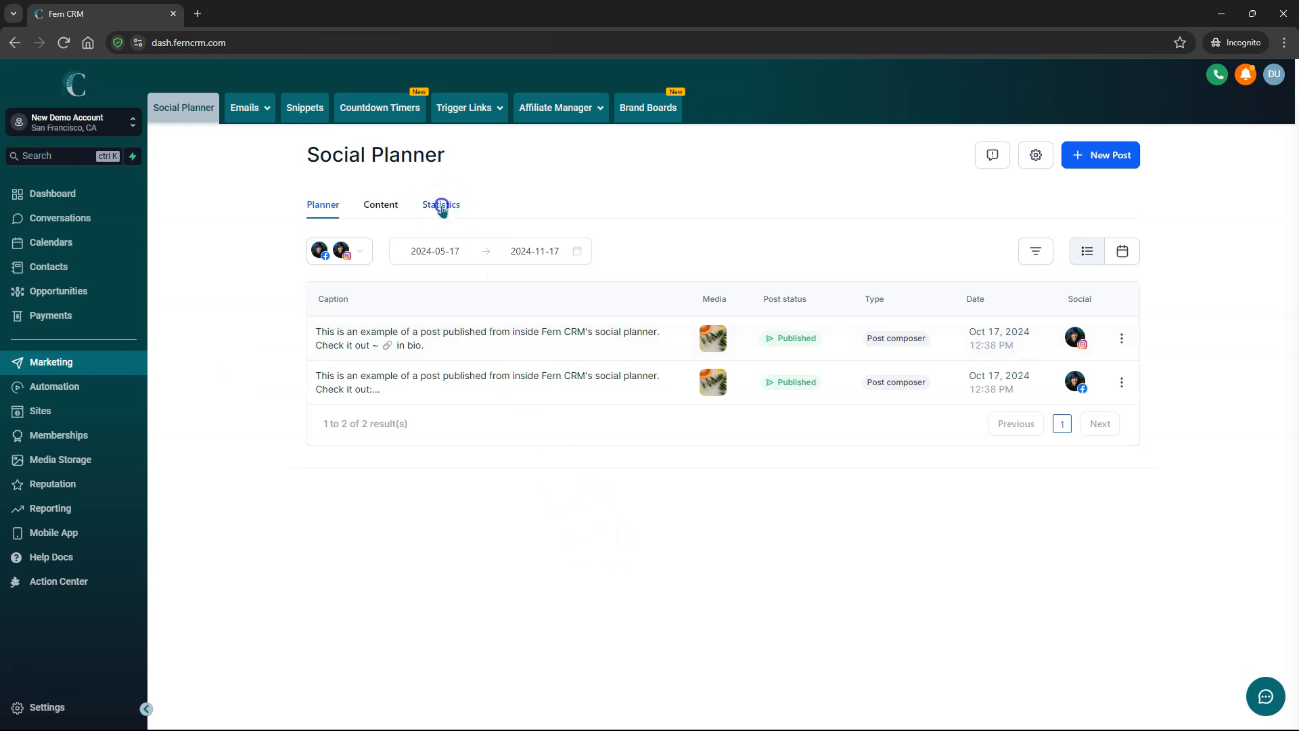